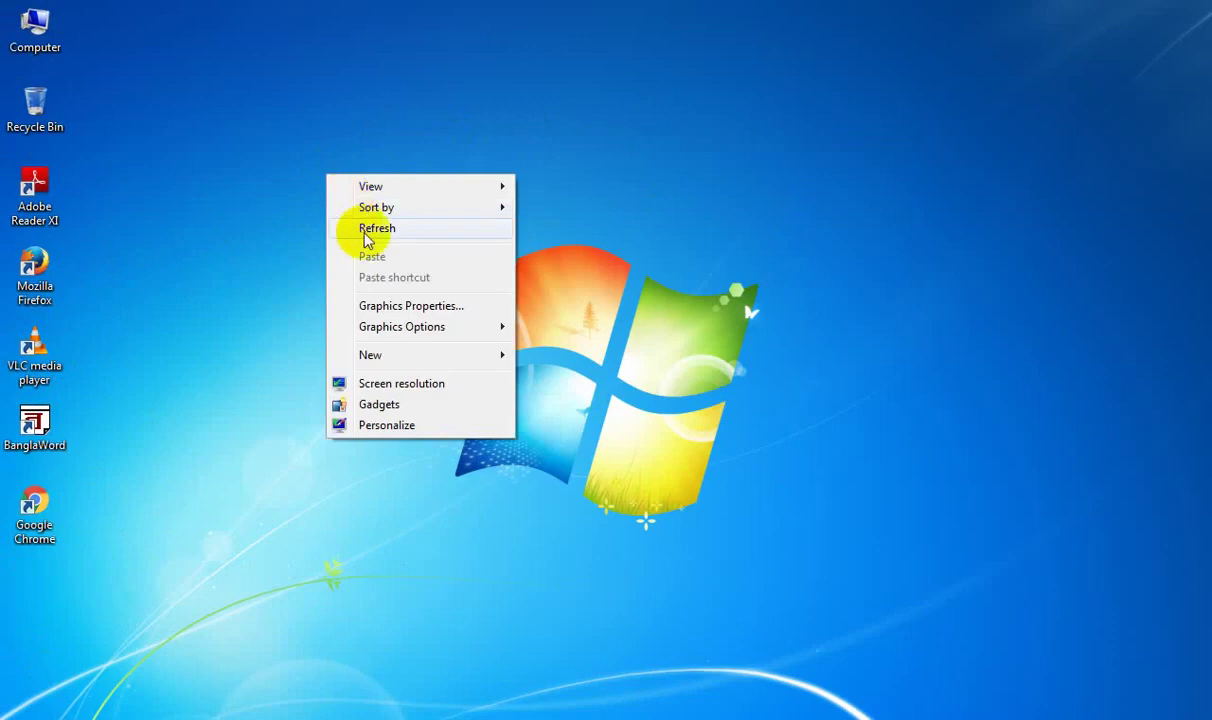
Refresh the desktop and open the computer's basic system information
left_click(385, 226)
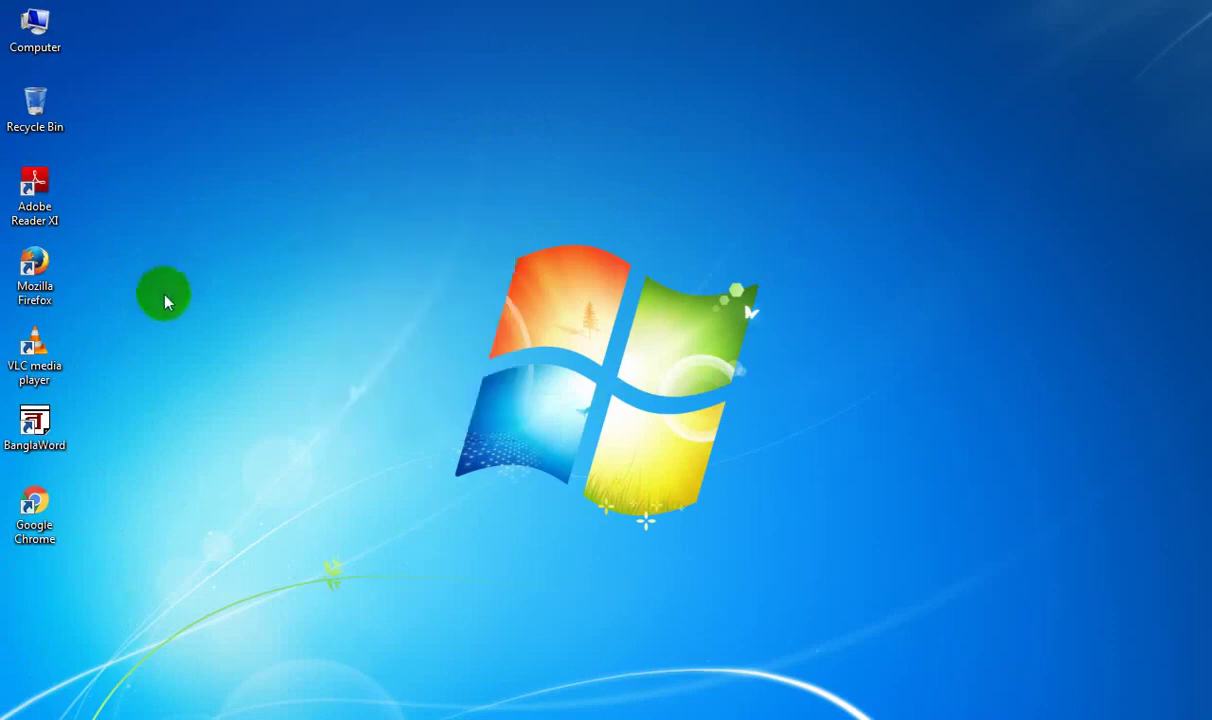
right_click(52, 36)
left_click(176, 211)
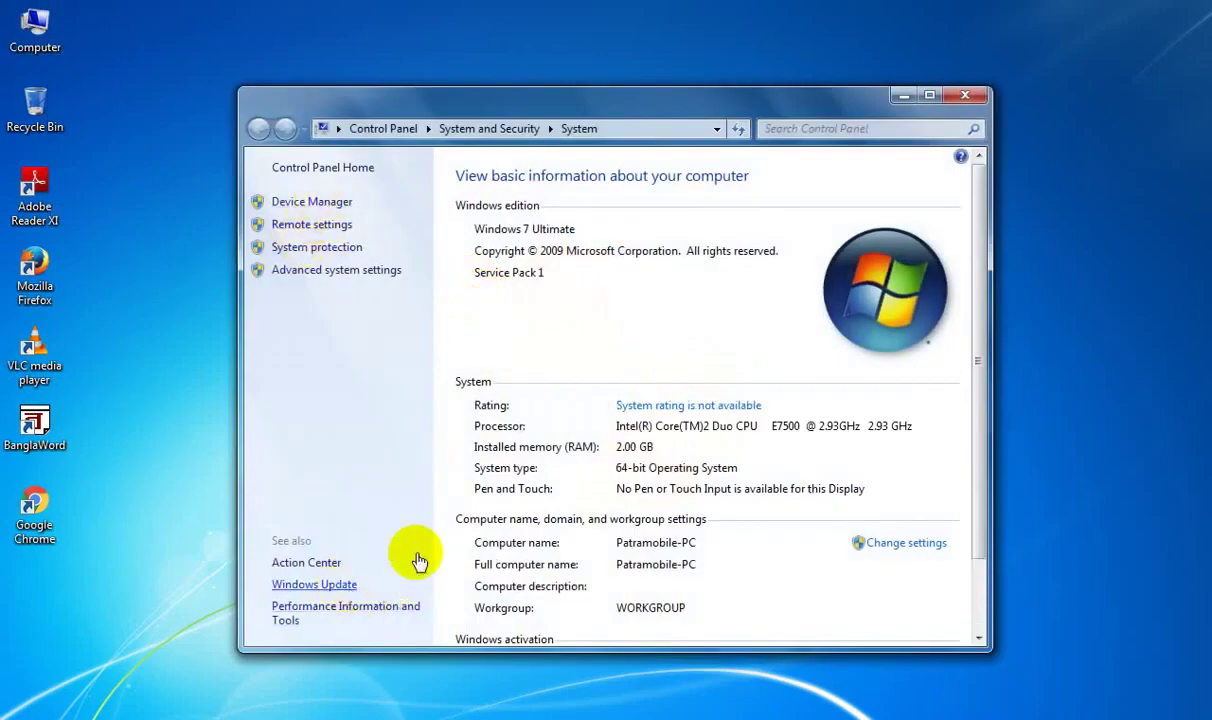
Set the Windows Update option for important updates to "Never check for updates (not recommended)" and save it
left_click(330, 584)
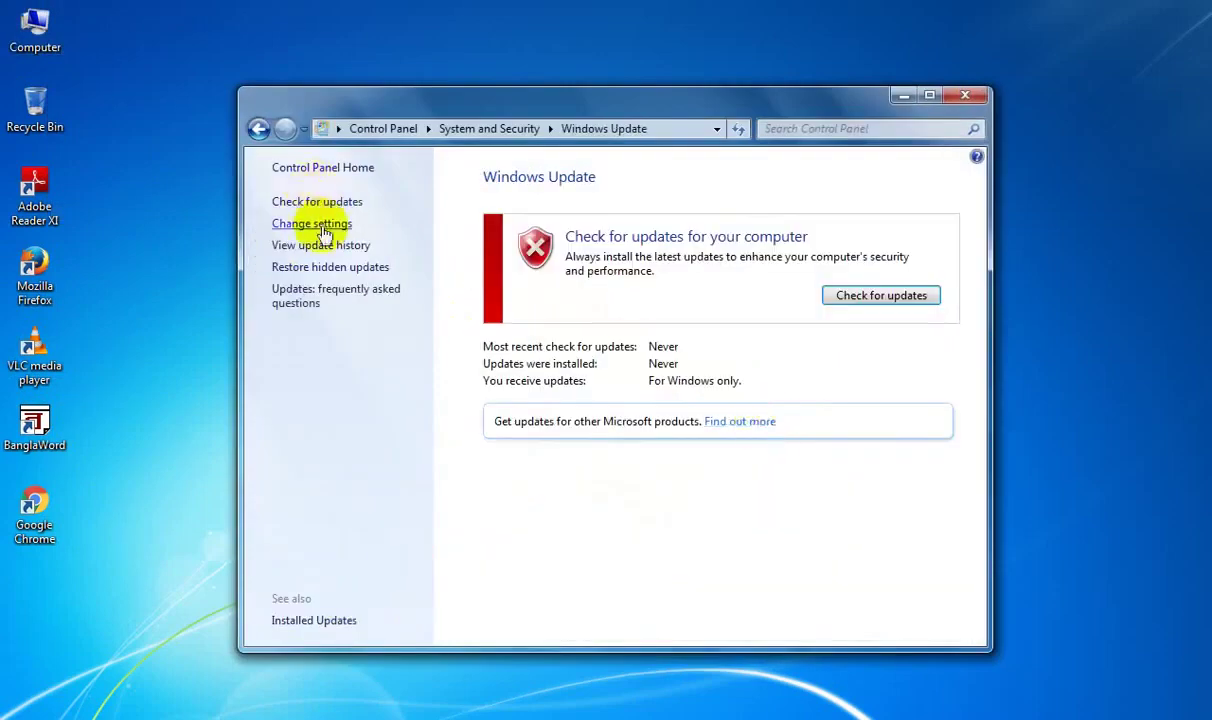
left_click(324, 225)
left_click(518, 310)
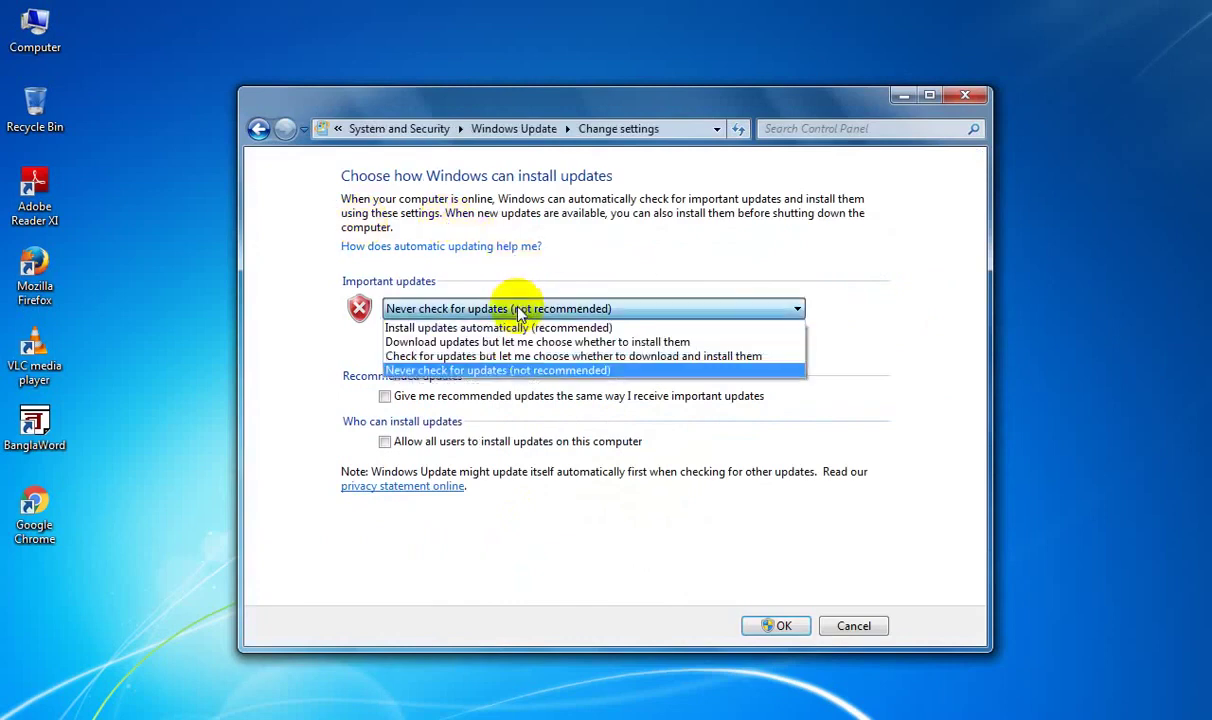
left_click(518, 310)
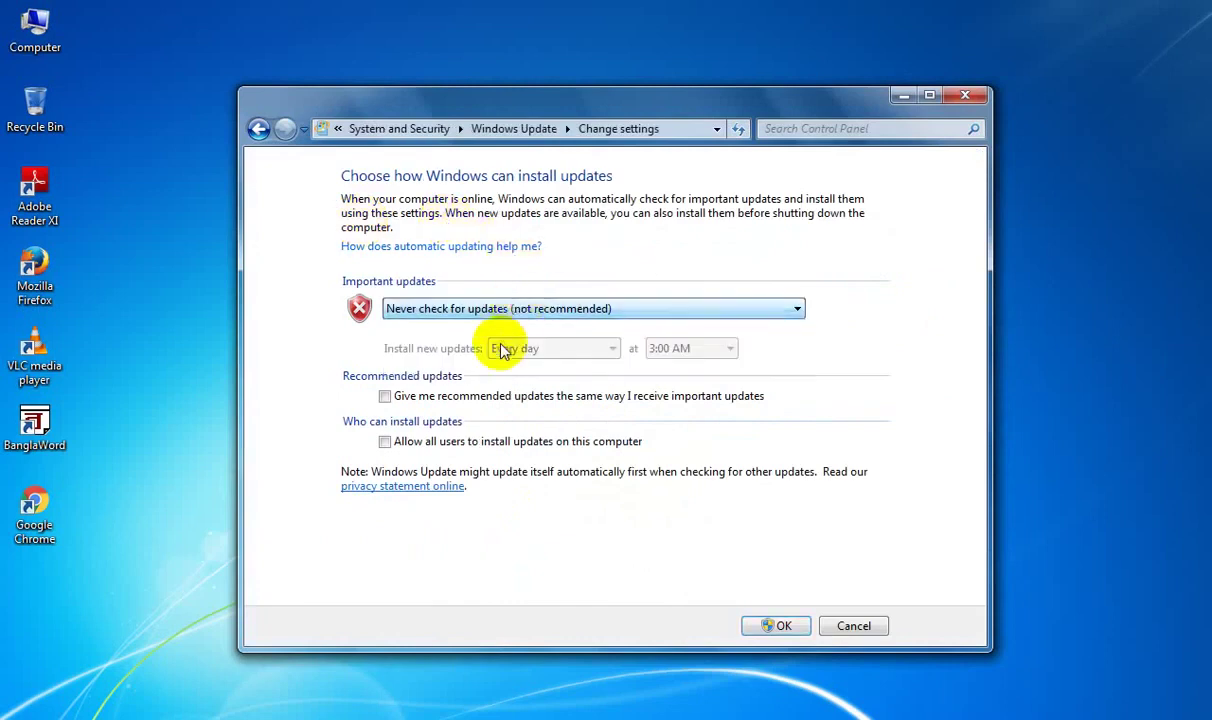
left_click(630, 312)
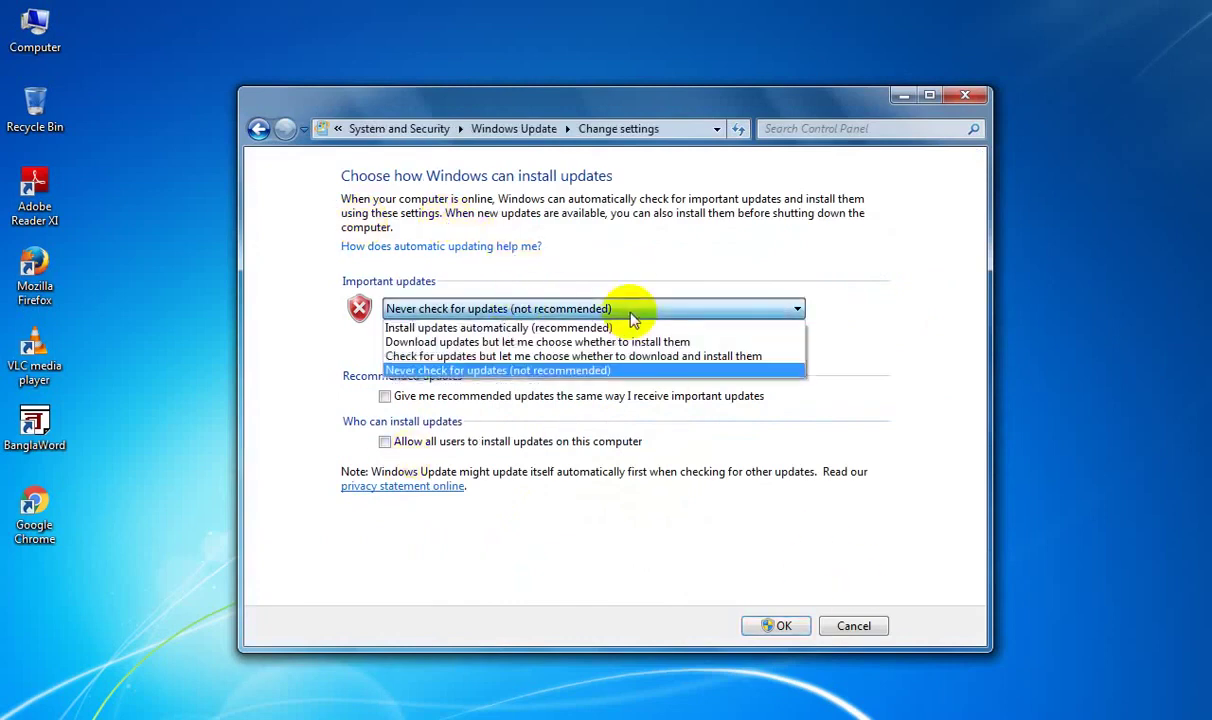
left_click(563, 378)
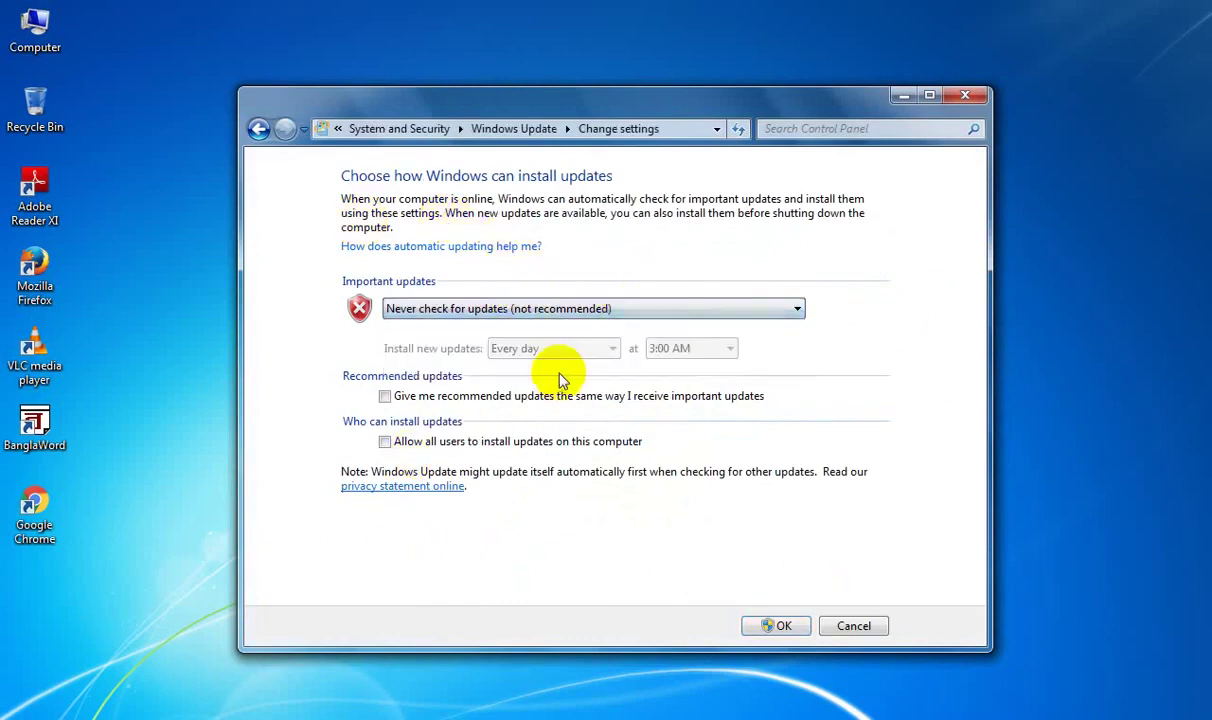
left_click(783, 626)
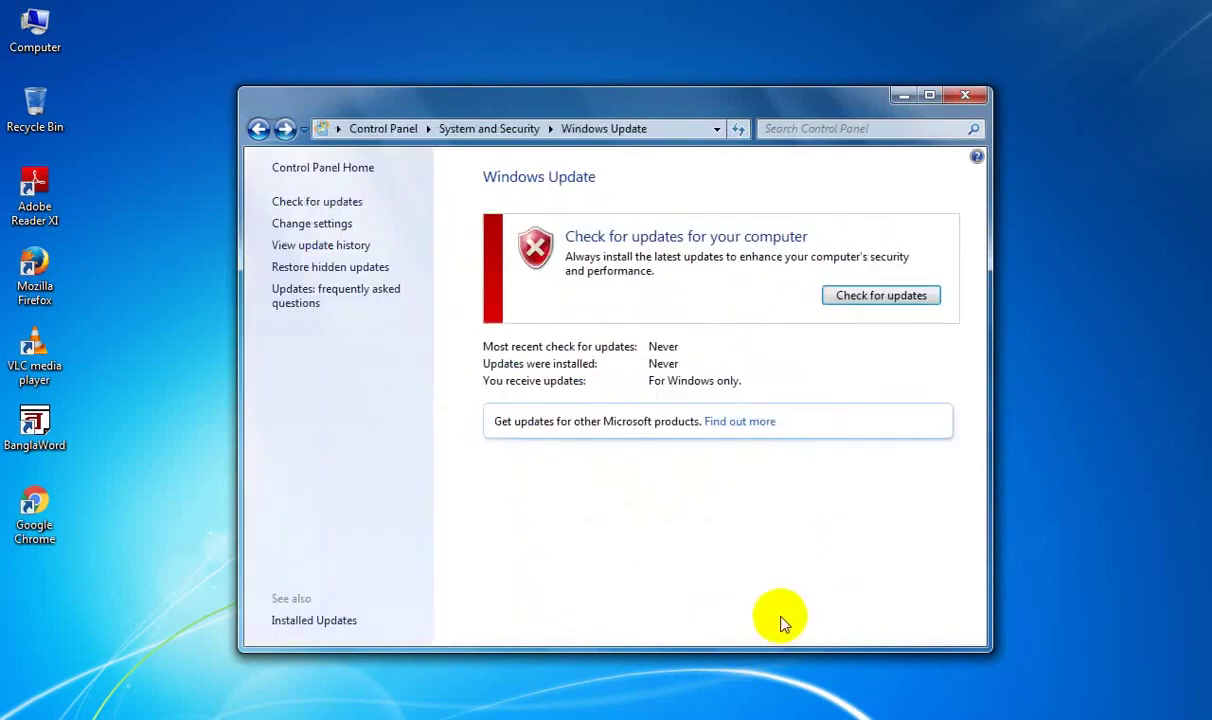
In the advanced Startup and Recovery settings, set the operating system list display time to 1 second and turn off automatic restart
left_click(258, 130)
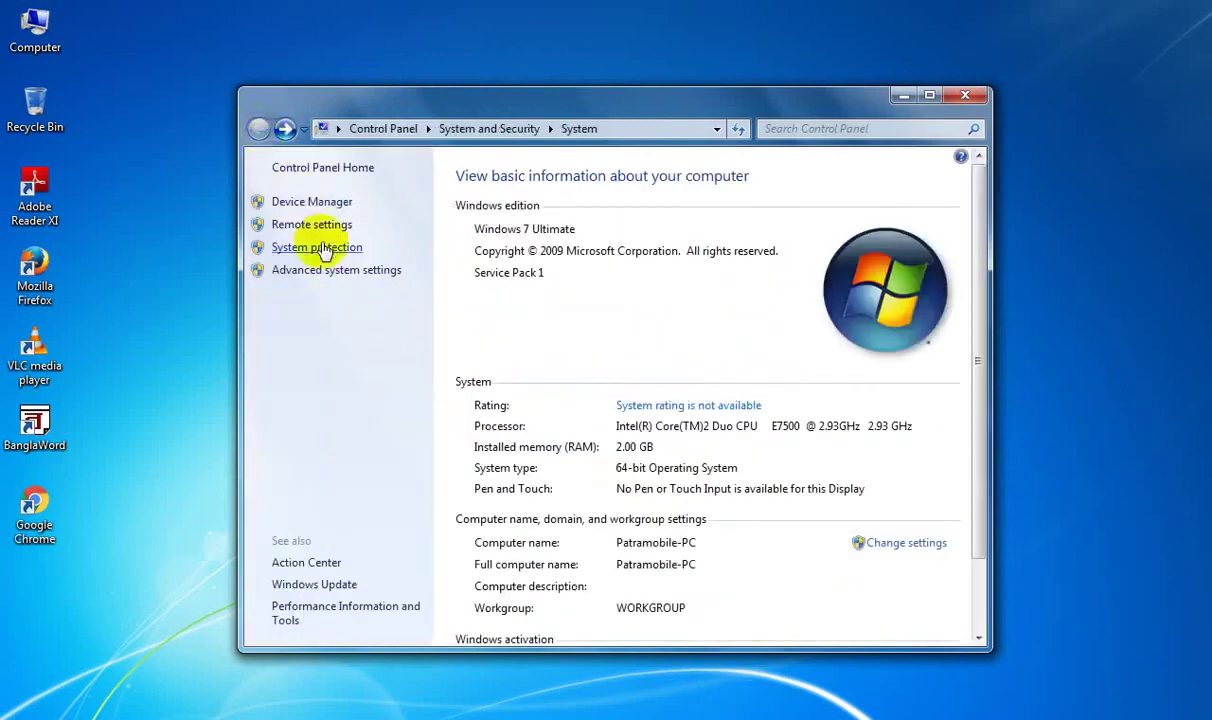
left_click(349, 272)
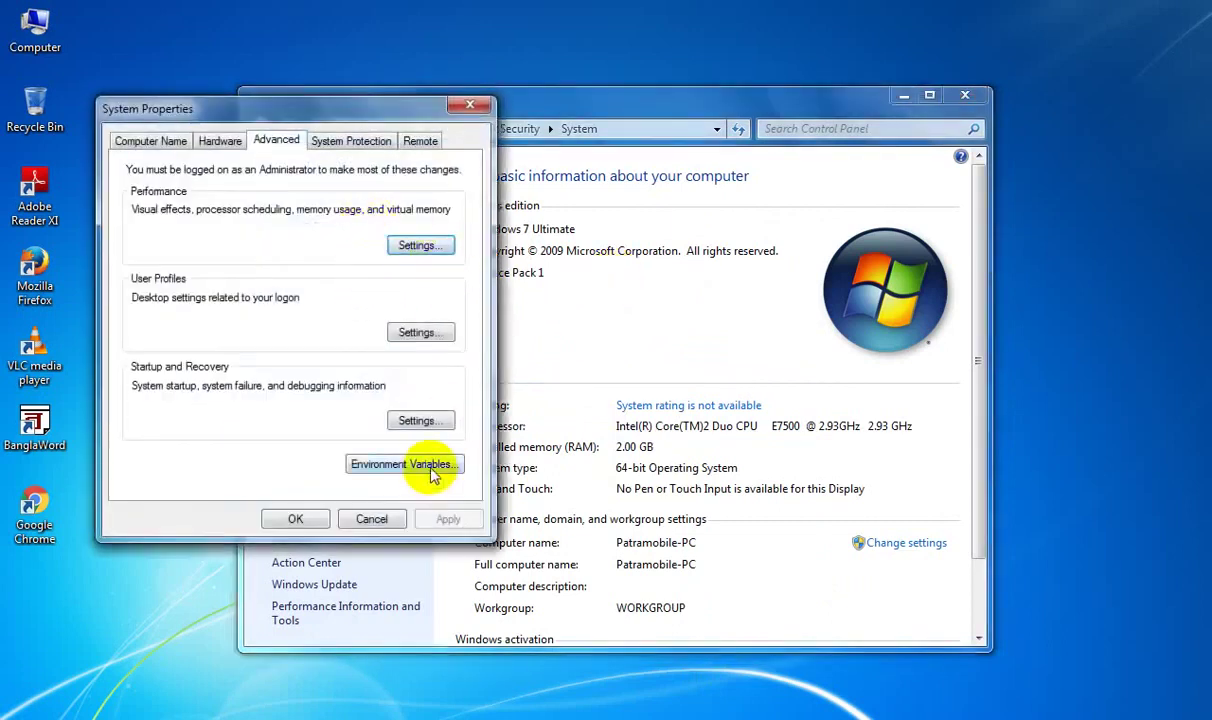
left_click(420, 420)
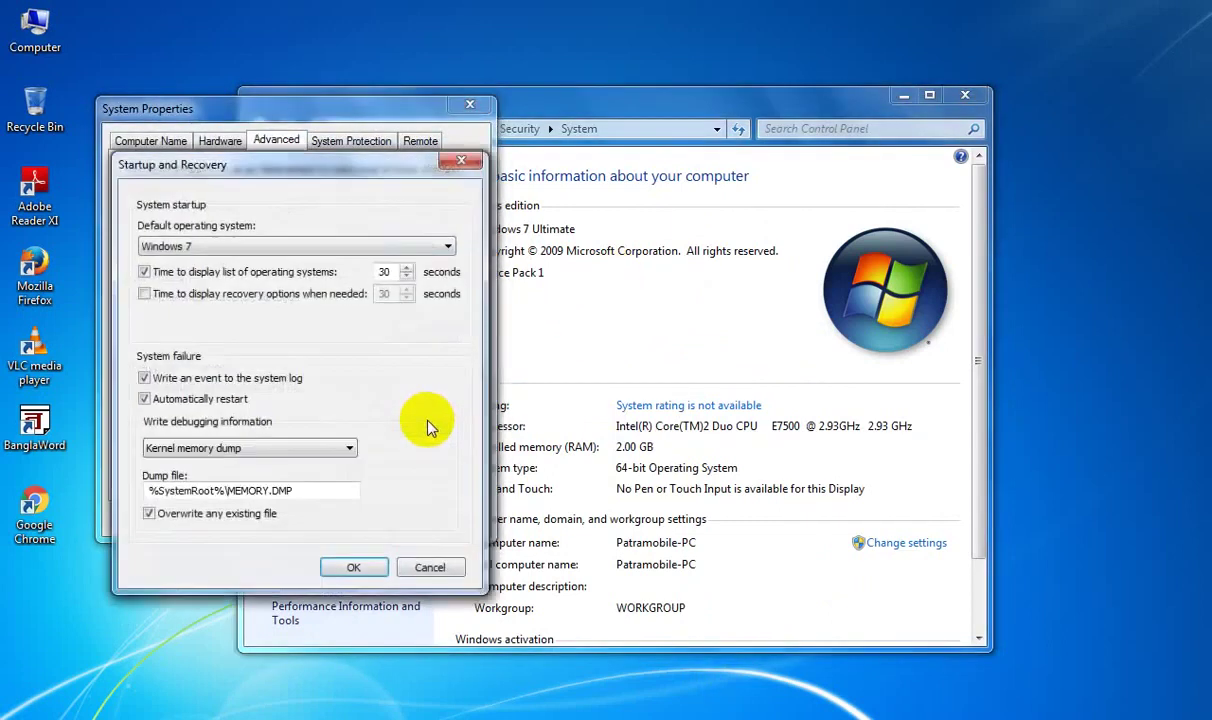
double_click(384, 272)
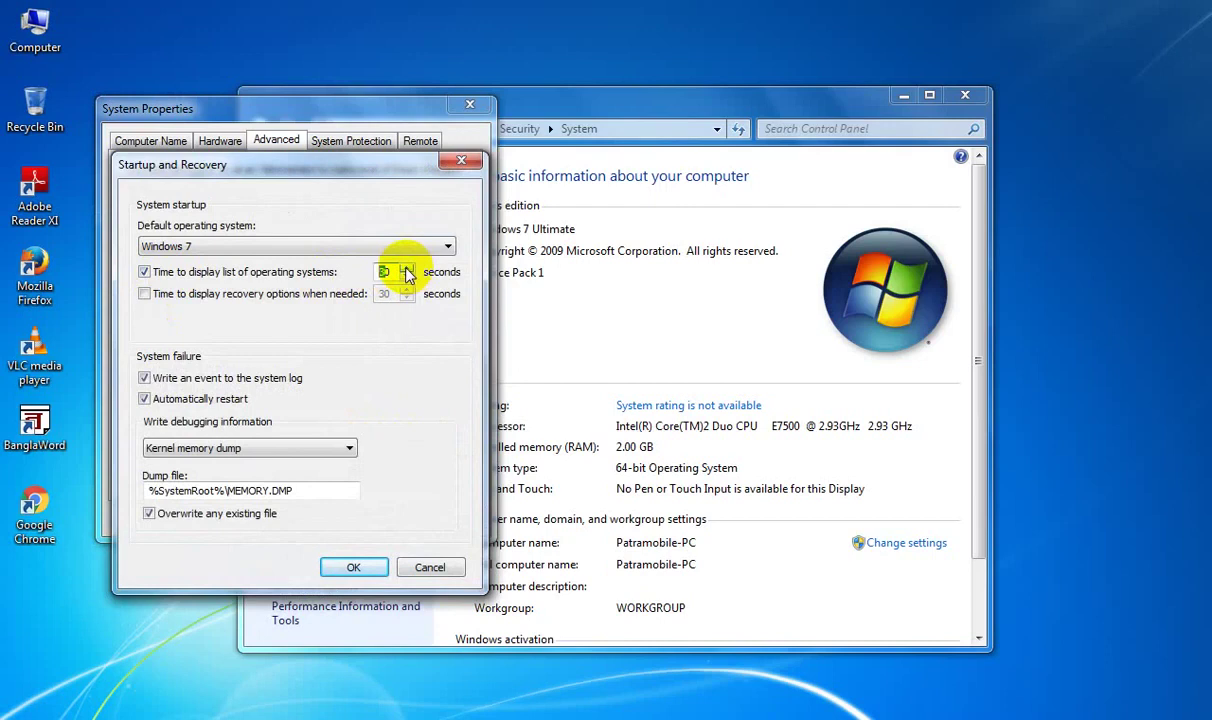
left_click(405, 277)
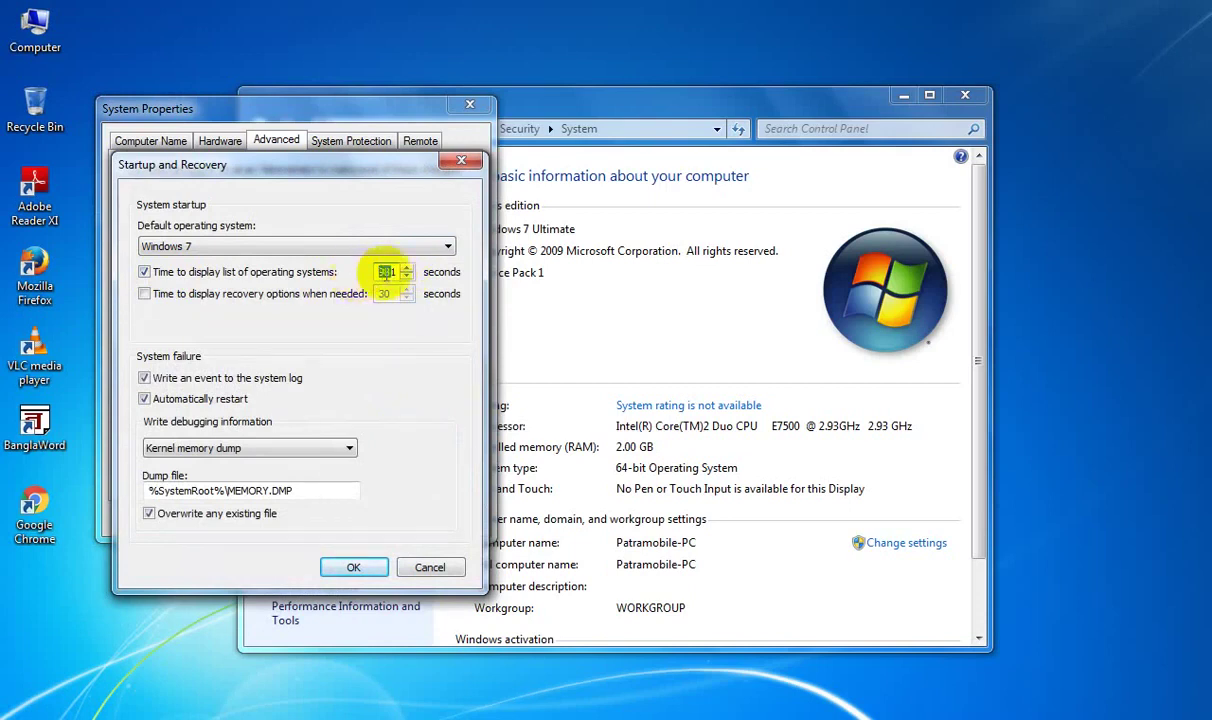
right_click(385, 271)
left_click(427, 316)
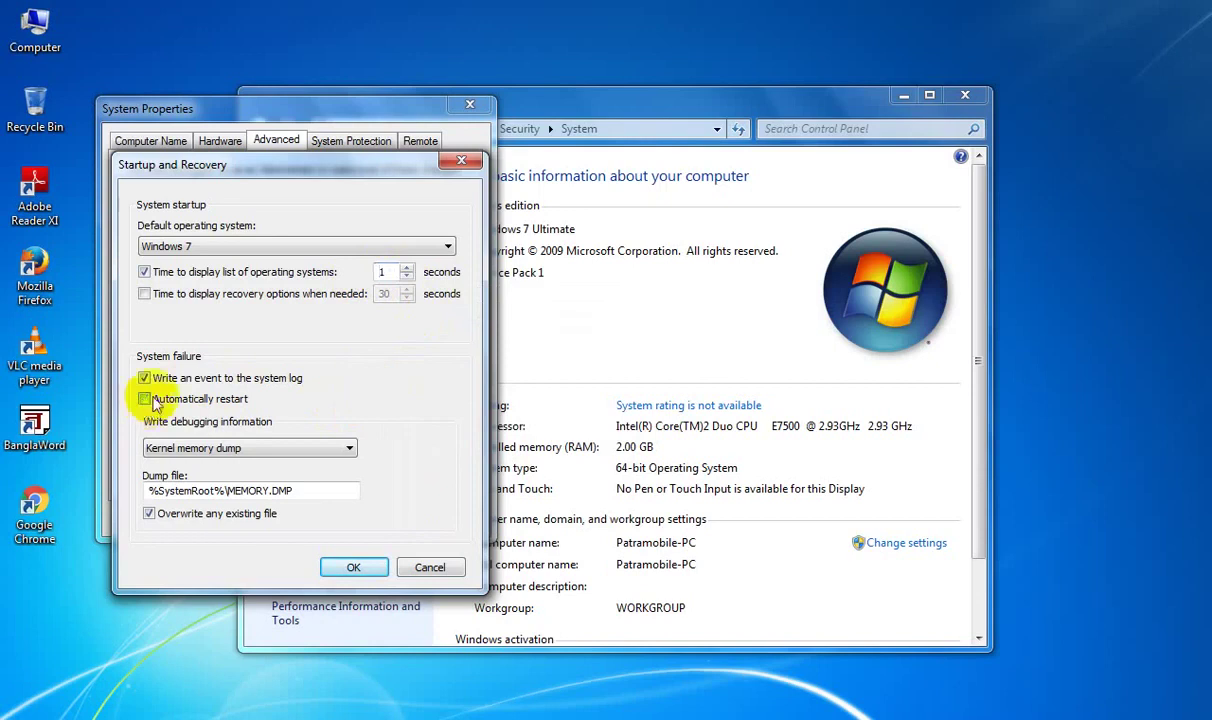
left_click(354, 567)
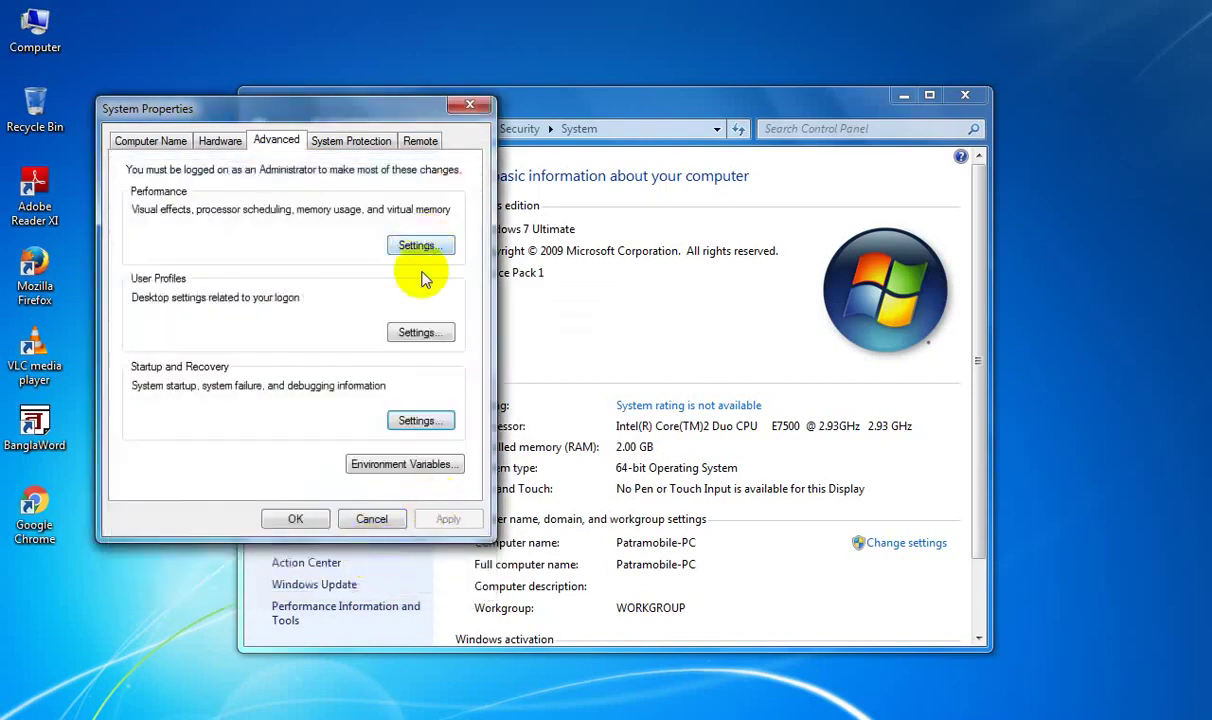
In the advanced Performance Options, turn on DEP for all programs and services except those selected, and apply the change
left_click(418, 246)
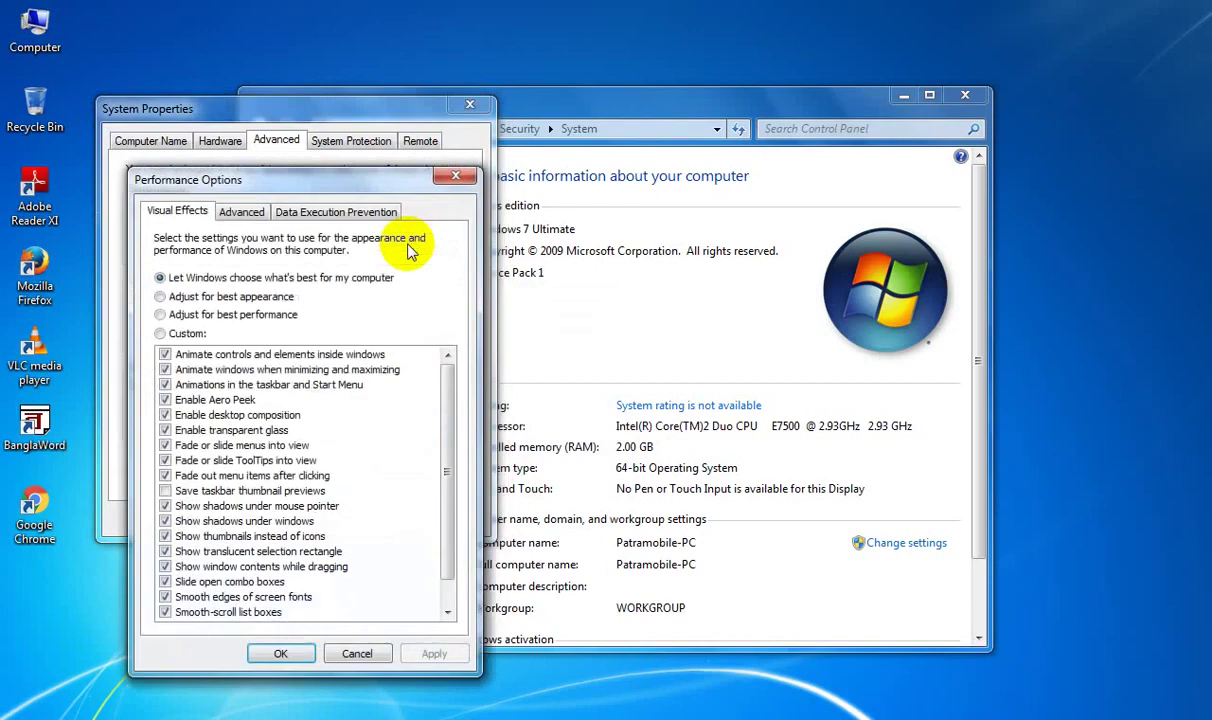
left_click(242, 211)
left_click(360, 214)
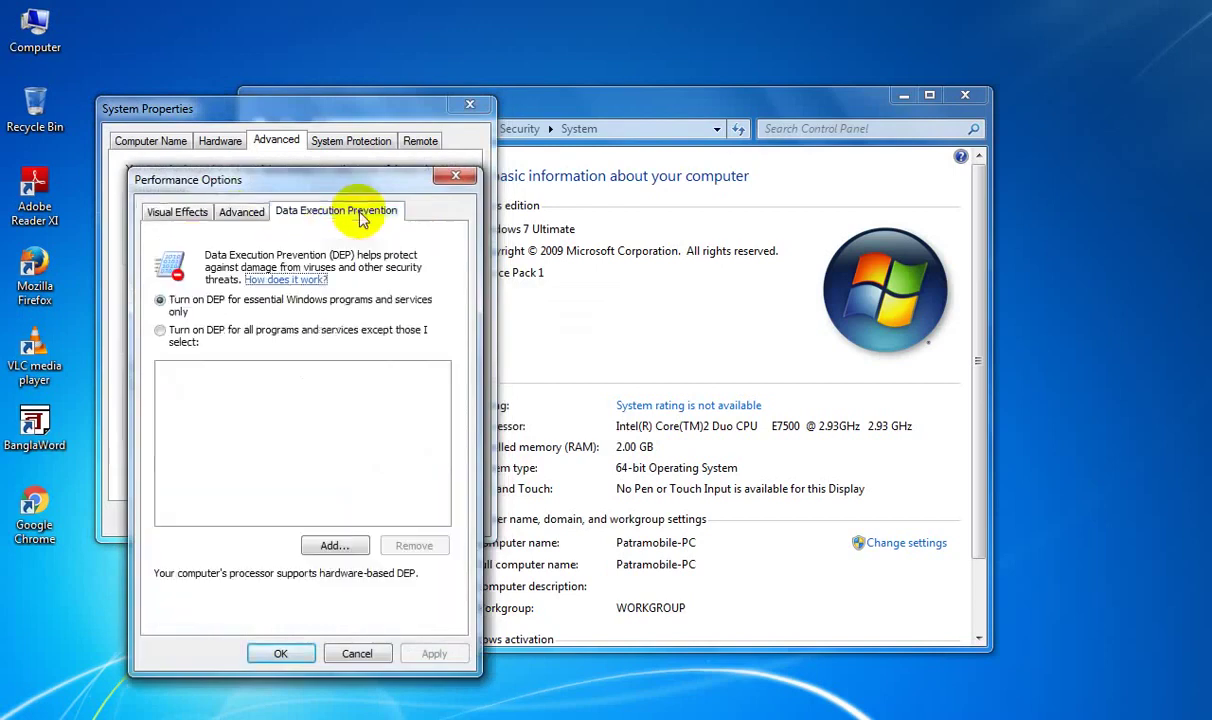
left_click(160, 330)
left_click(434, 653)
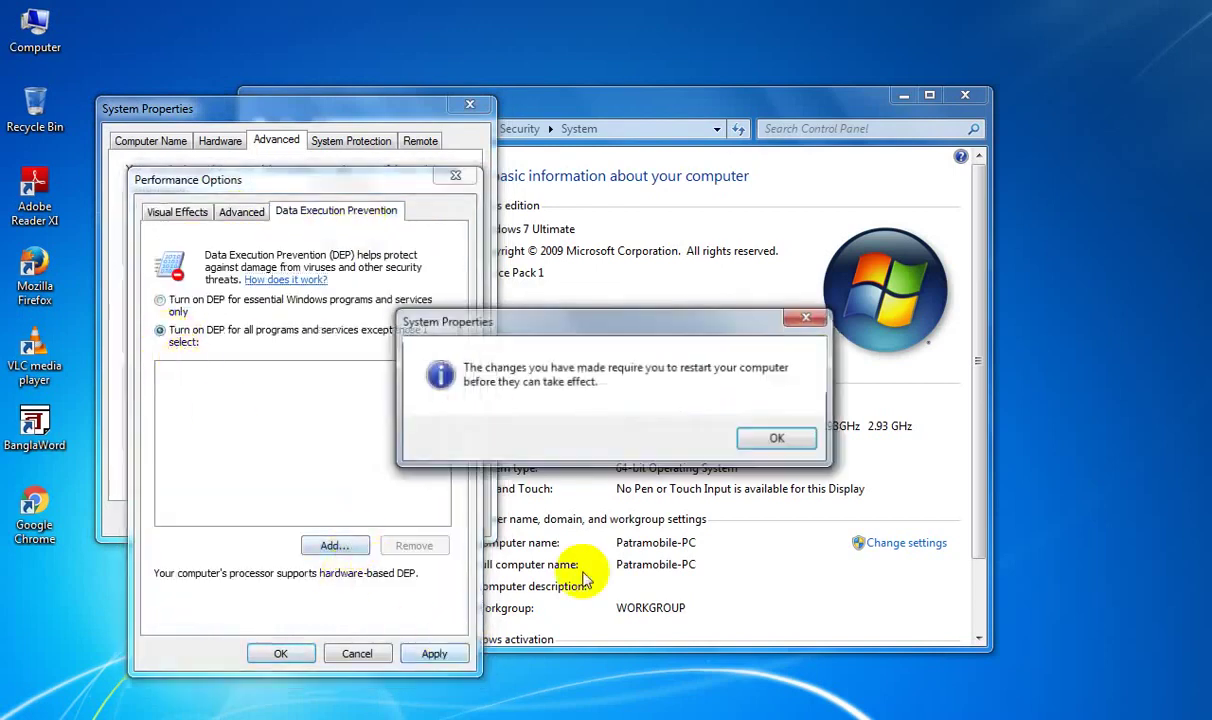
left_click(812, 446)
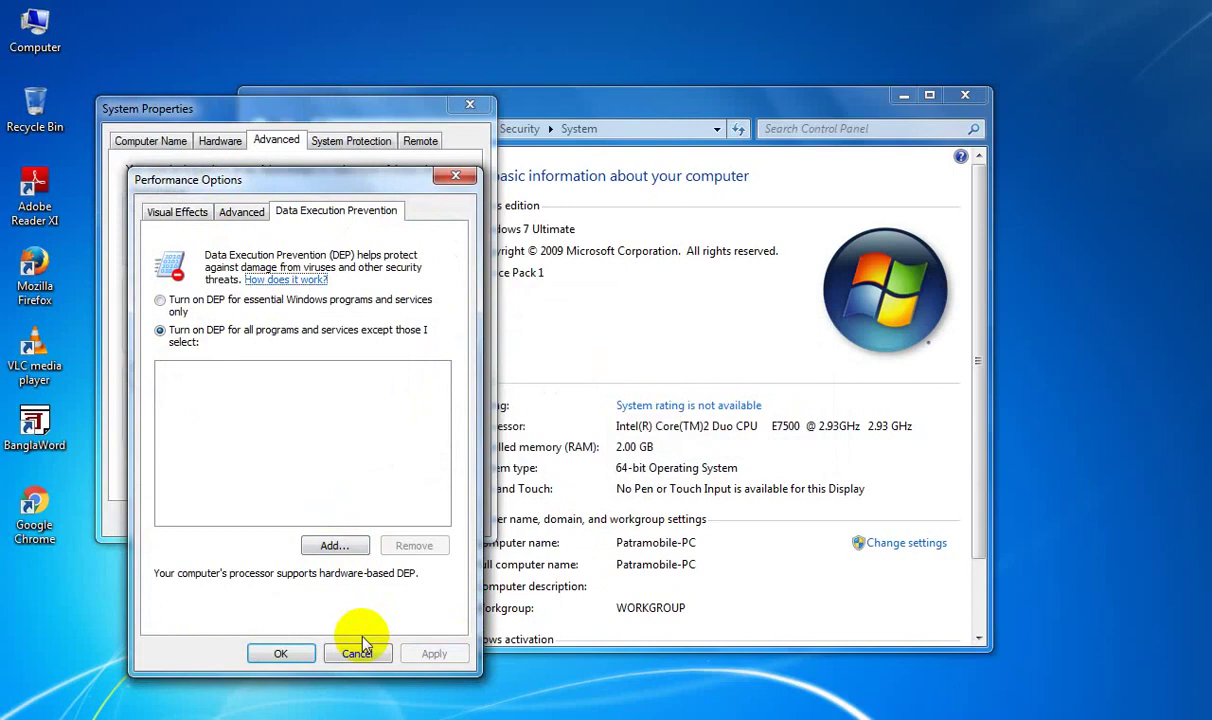
left_click(284, 652)
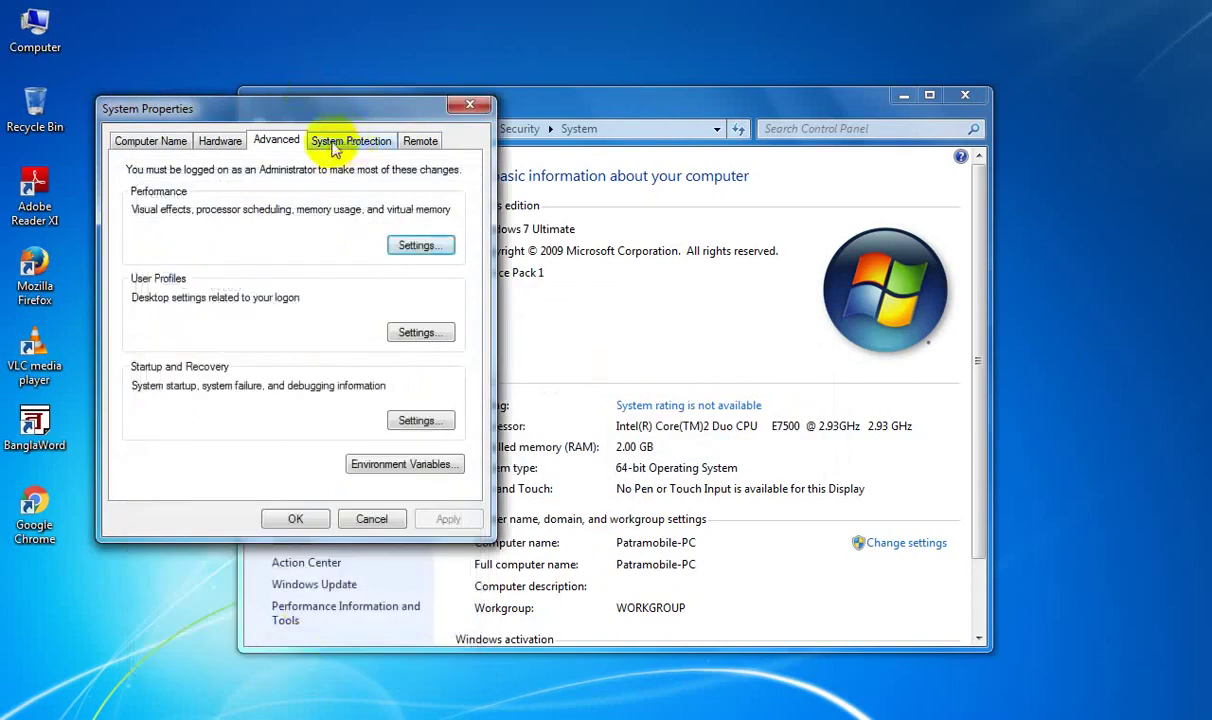
left_click(294, 519)
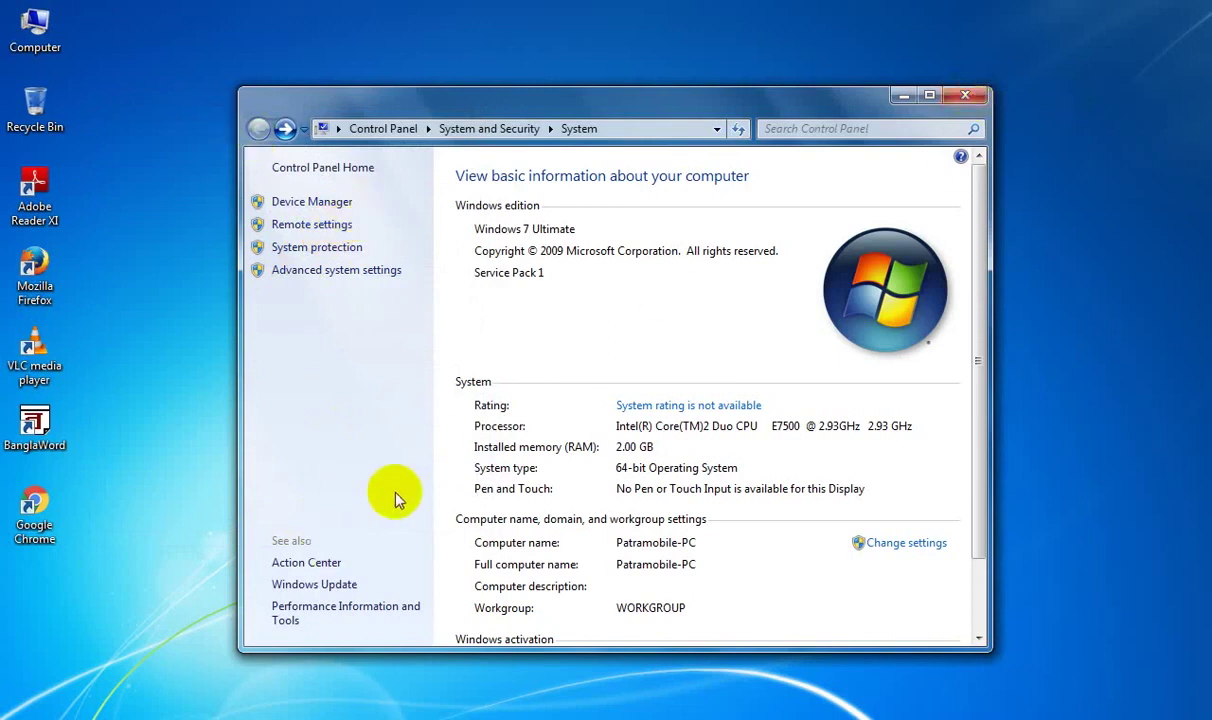
Open the Control Panel home at full window size and list all its items as small icons
left_click(359, 172)
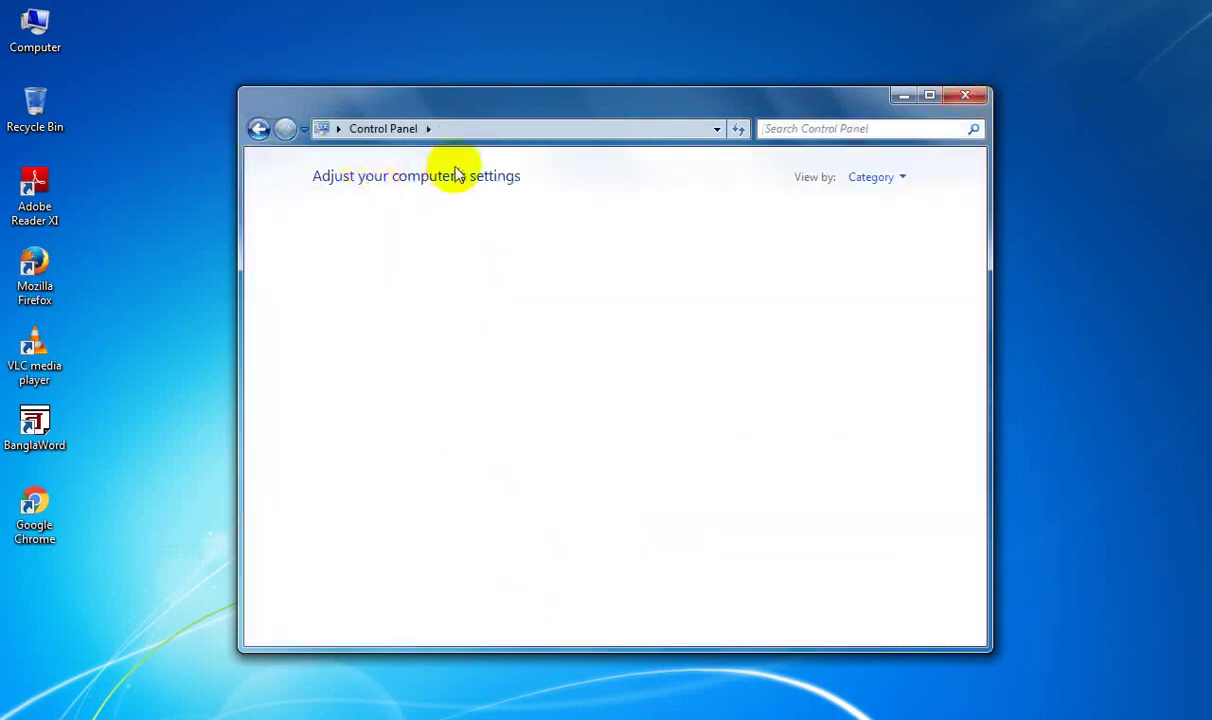
left_click(932, 97)
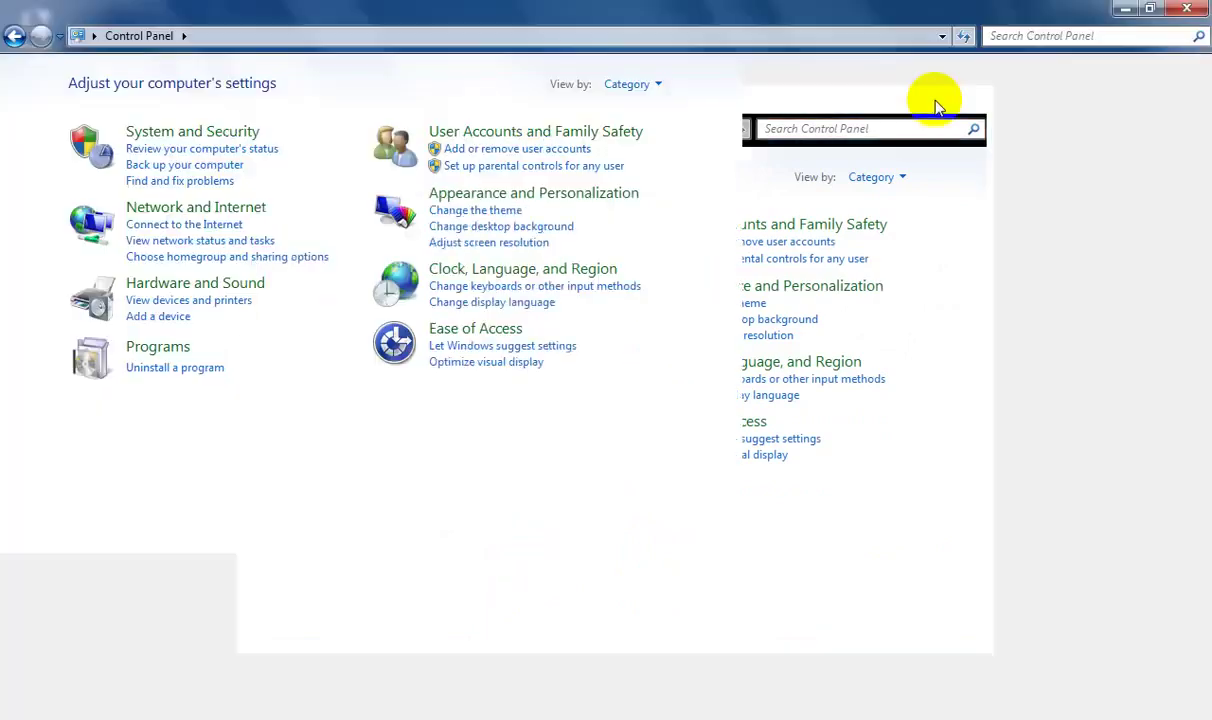
left_click(900, 86)
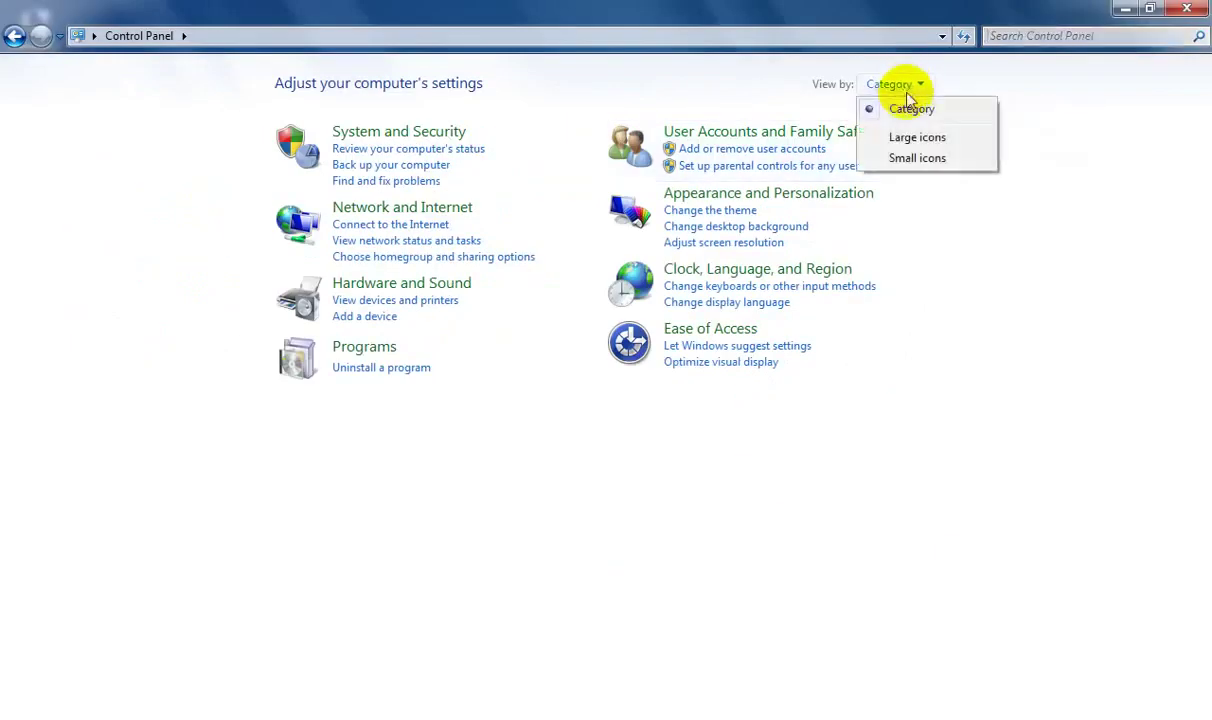
left_click(925, 160)
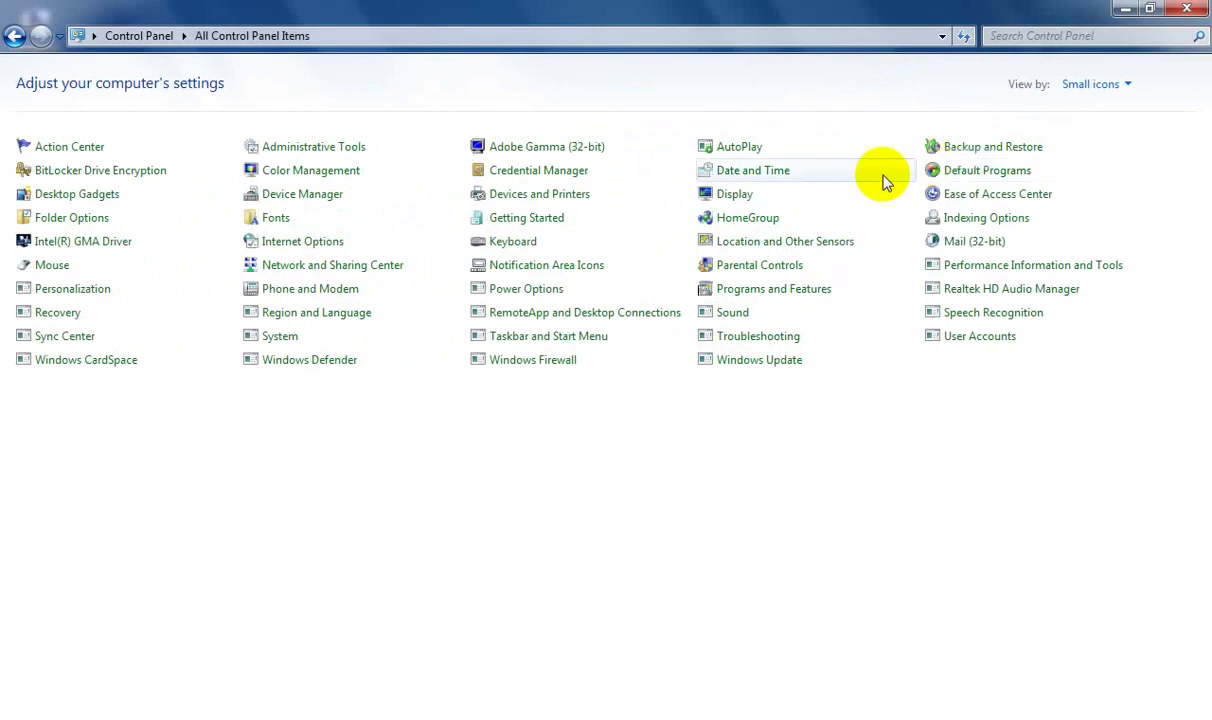
Open Services from Administrative Tools at full window size and widen the Name column to show the full service names
left_click(320, 150)
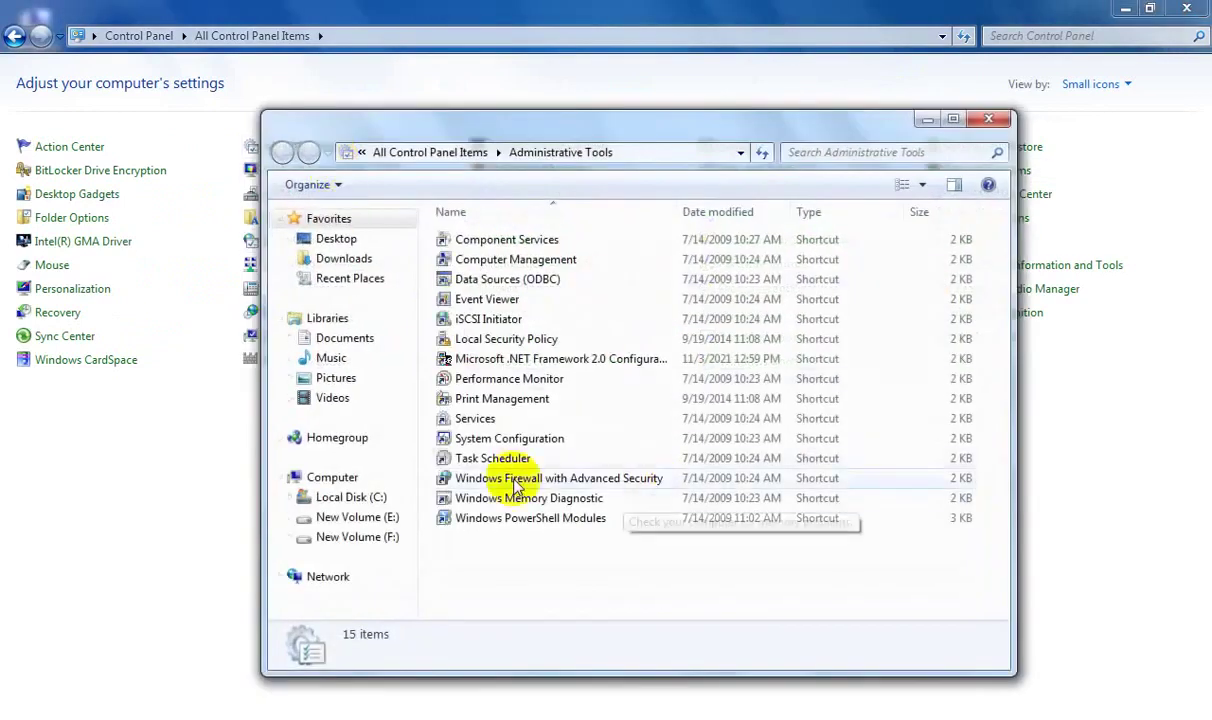
left_click(476, 420)
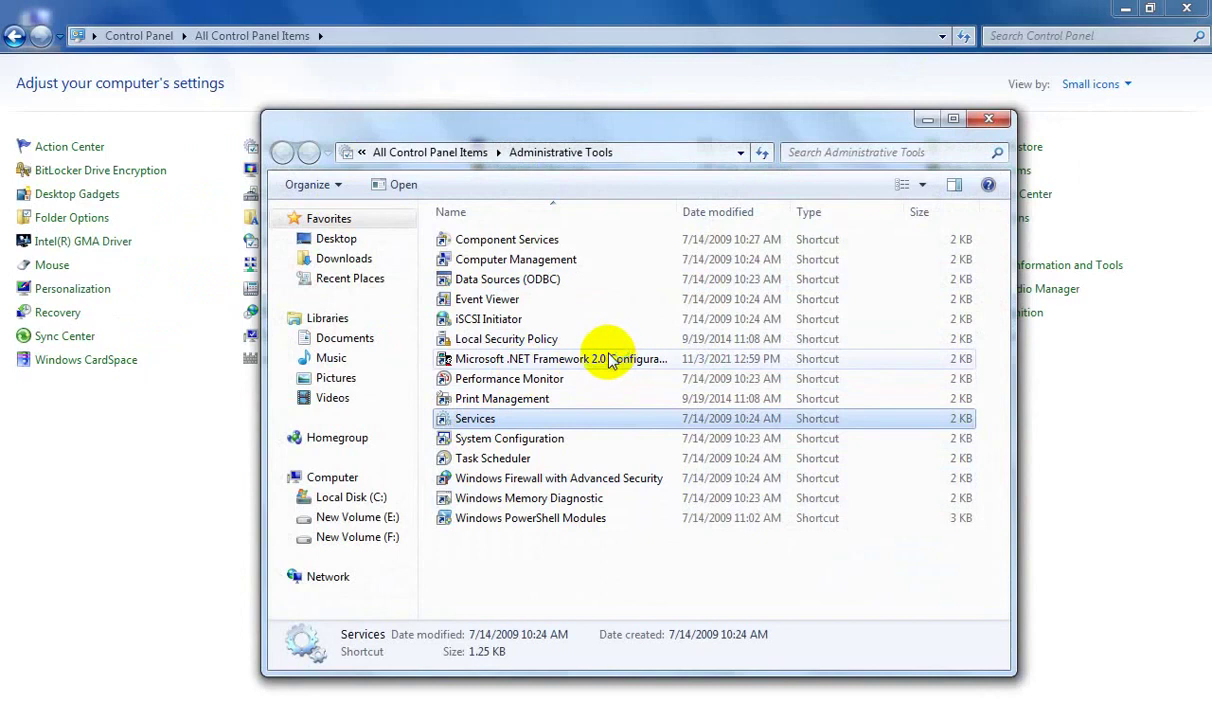
key("Return")
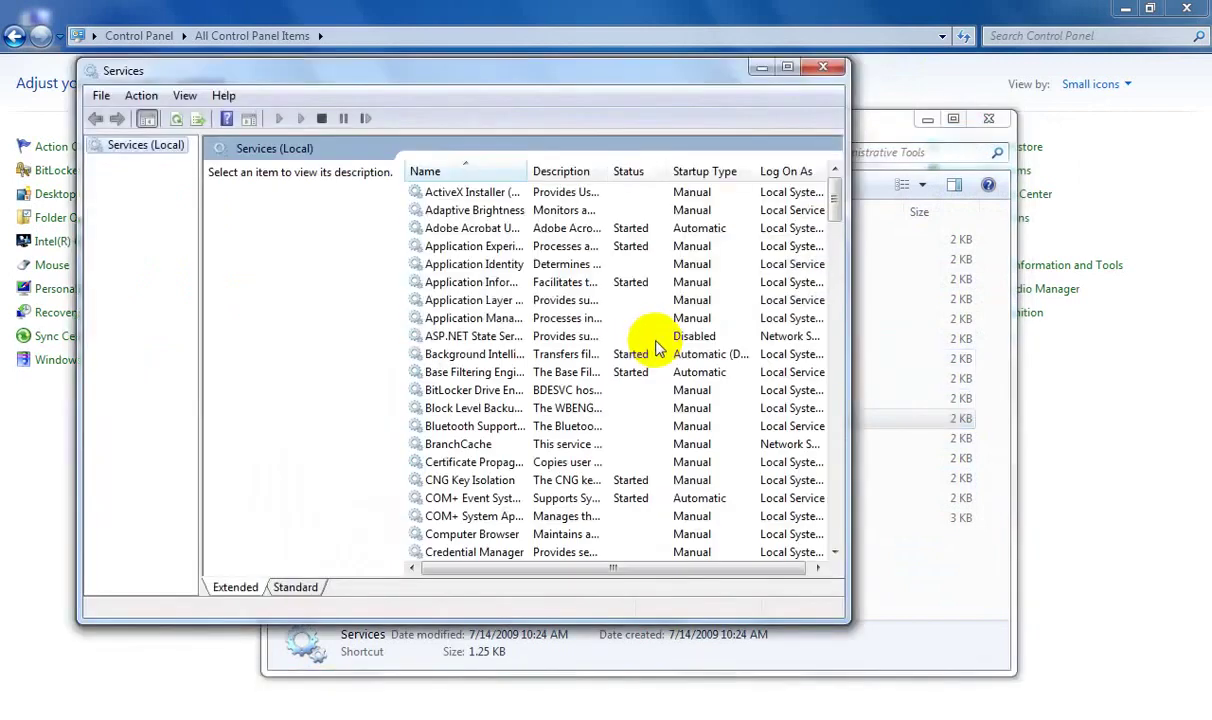
left_click(779, 67)
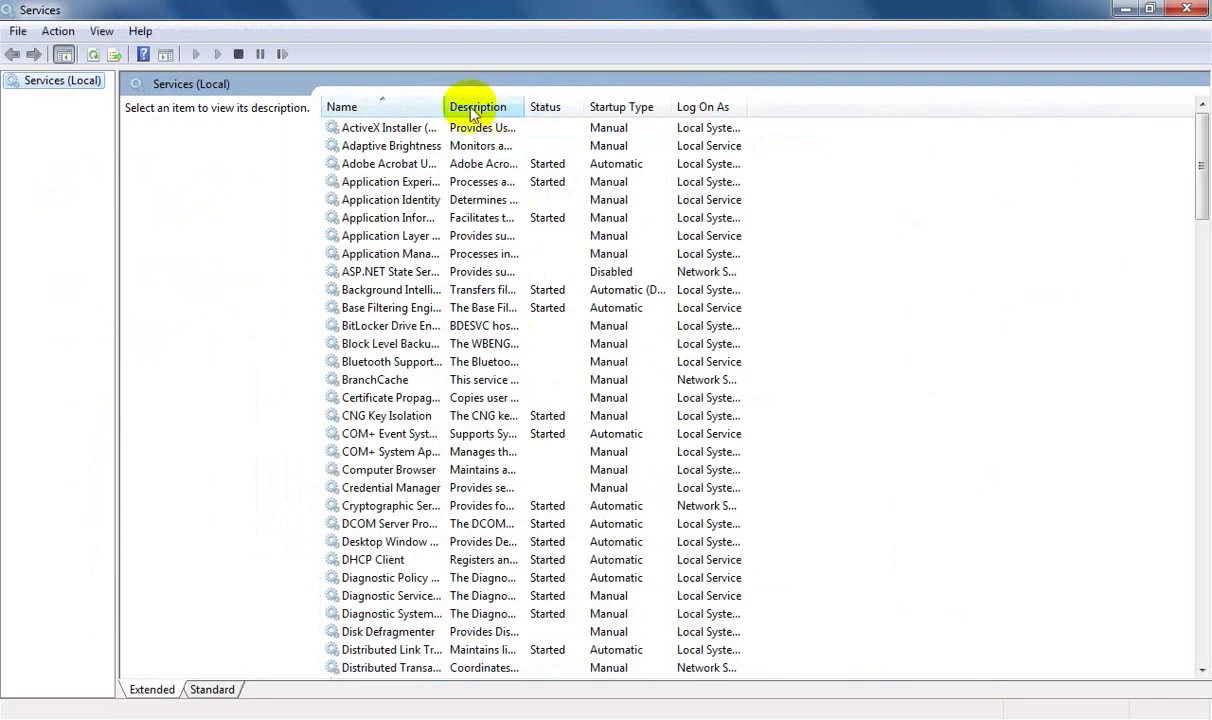
left_click_drag(446, 104, 608, 107)
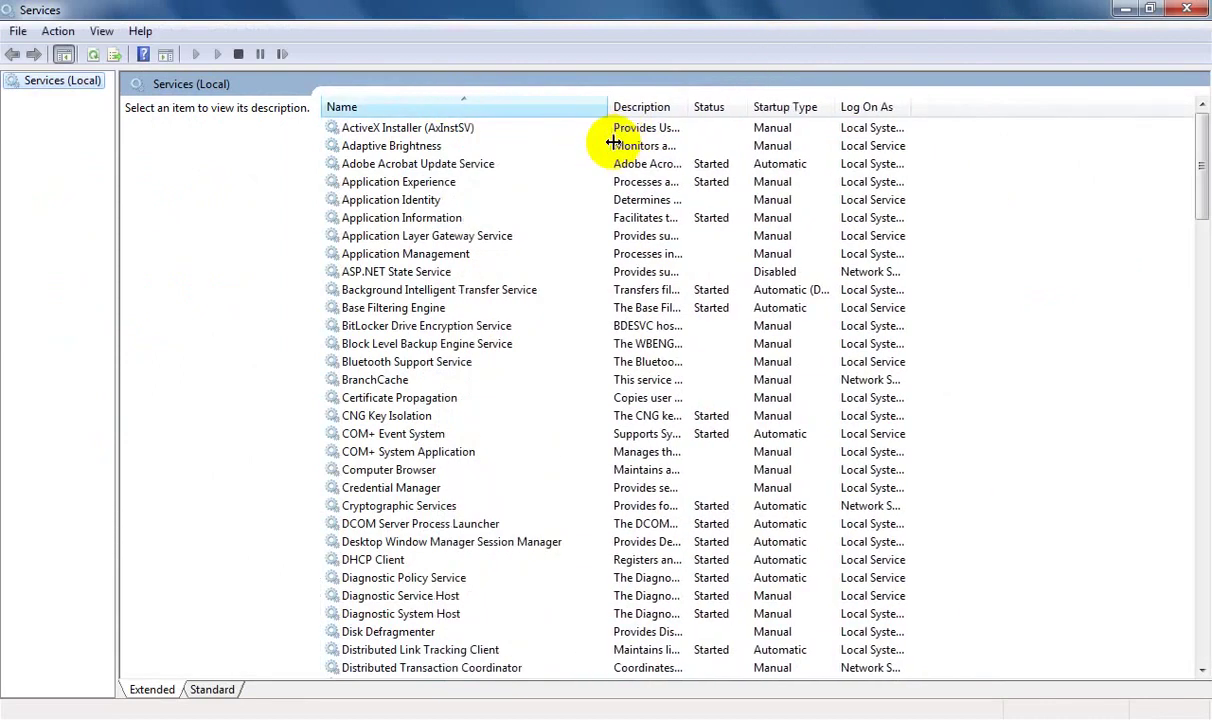
Set the Windows Update service's startup type to Disabled, stop the service and apply the change
scroll(610, 475, "down", 2)
scroll(612, 472, "down", 20)
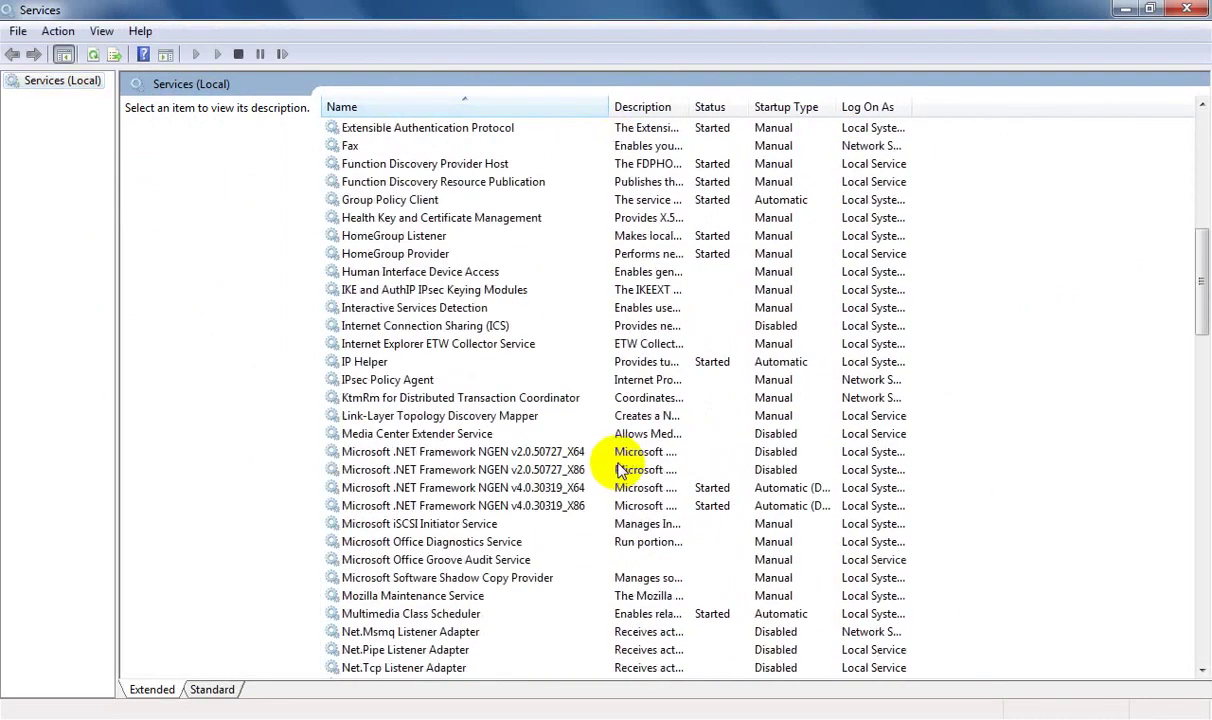
scroll(622, 465, "down", 9)
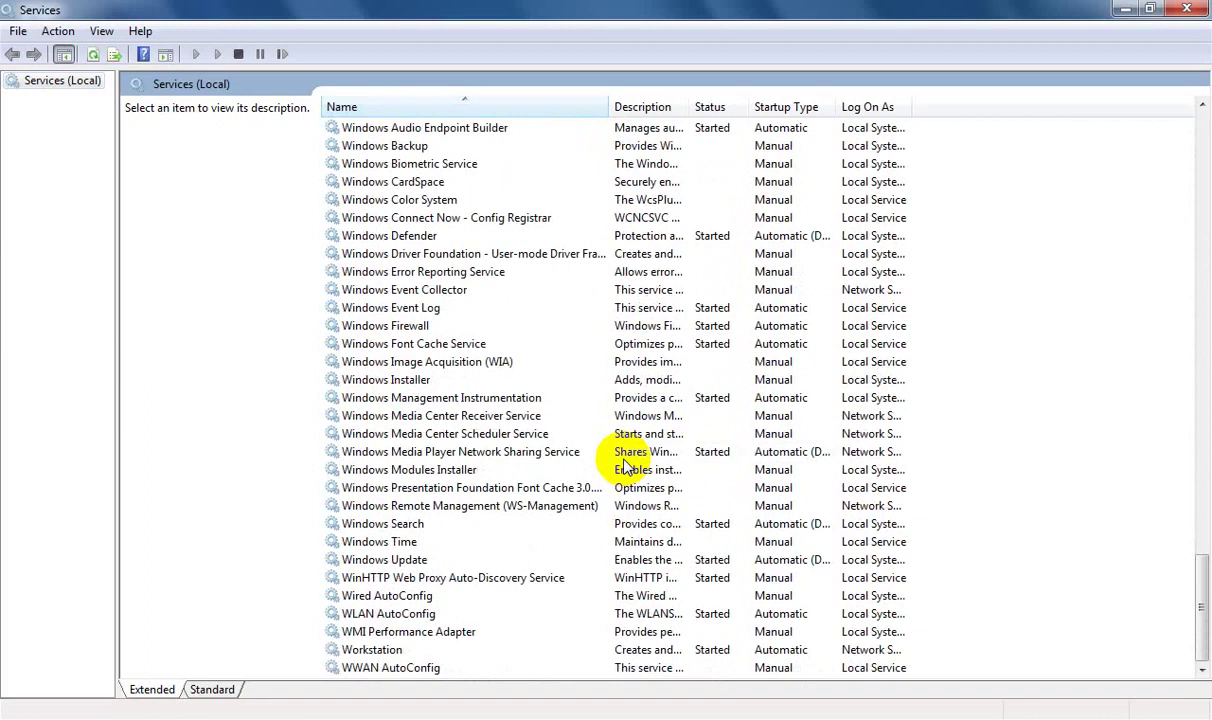
double_click(410, 565)
left_click(555, 346)
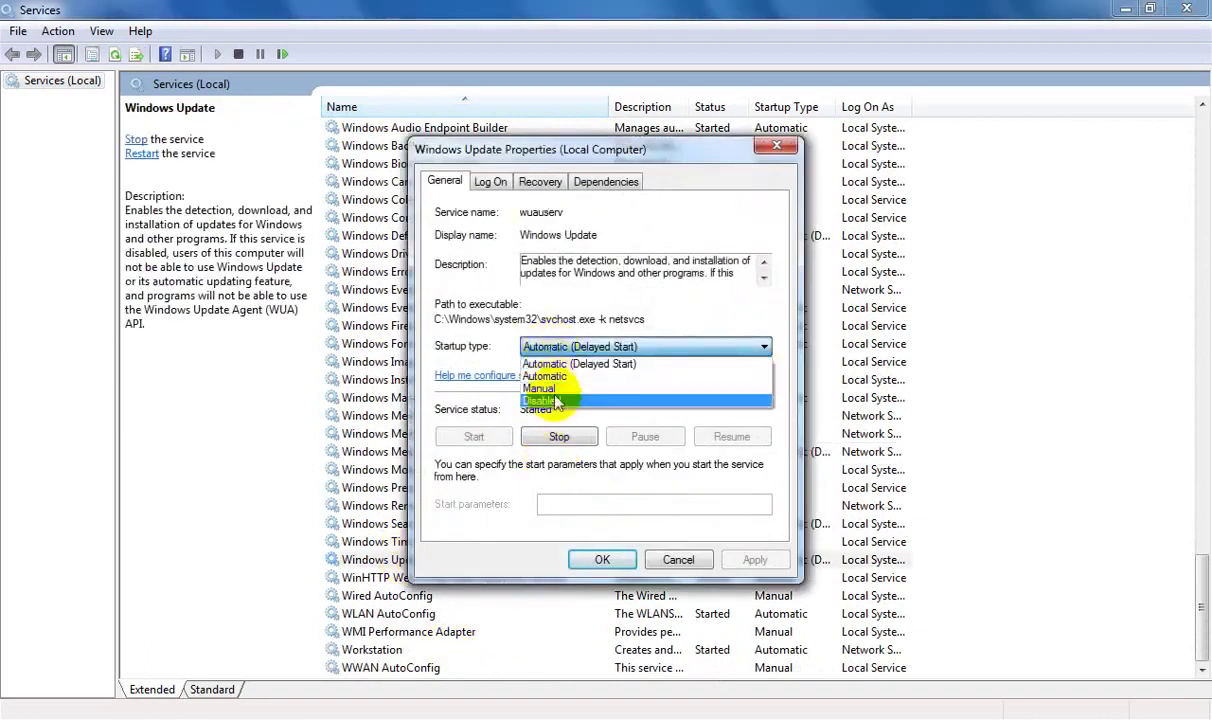
left_click(555, 401)
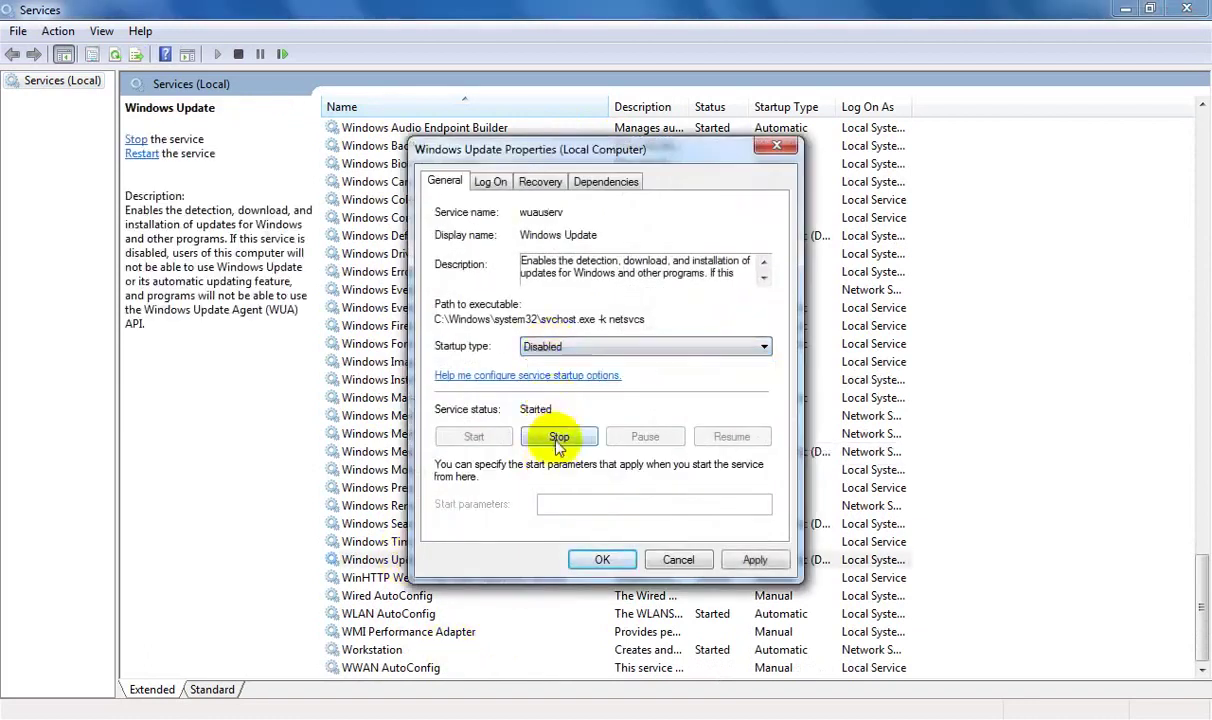
left_click(557, 438)
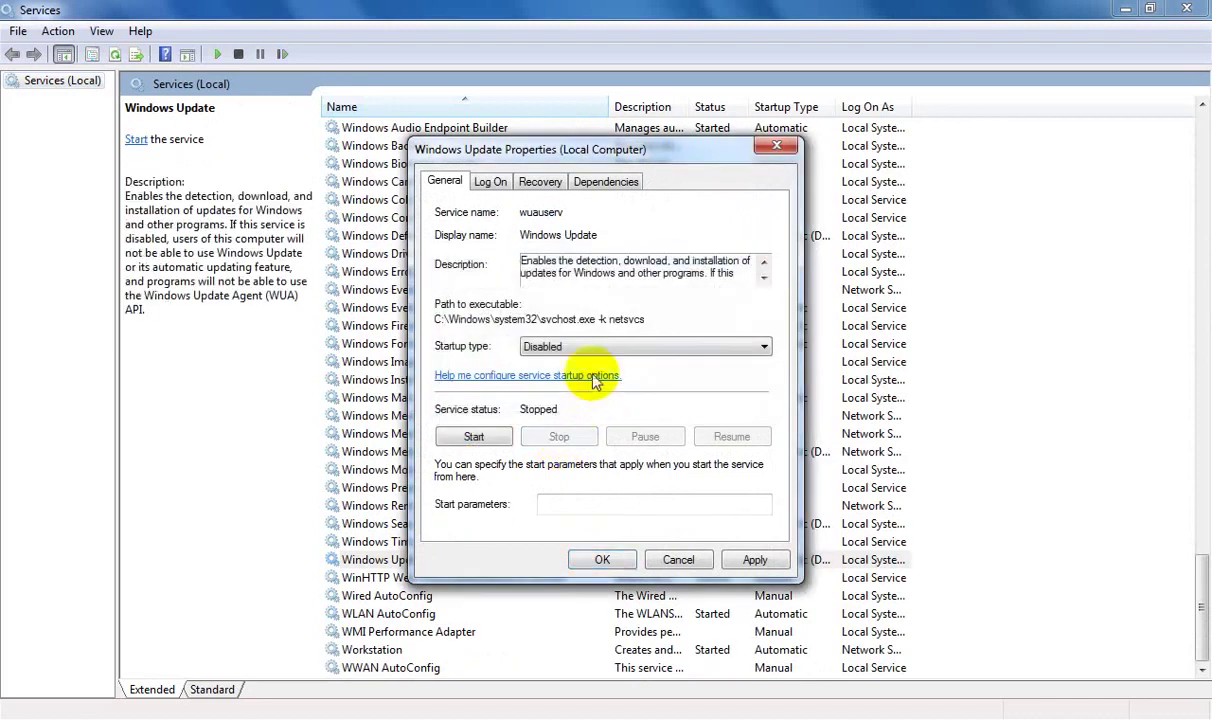
left_click(598, 347)
left_click(556, 401)
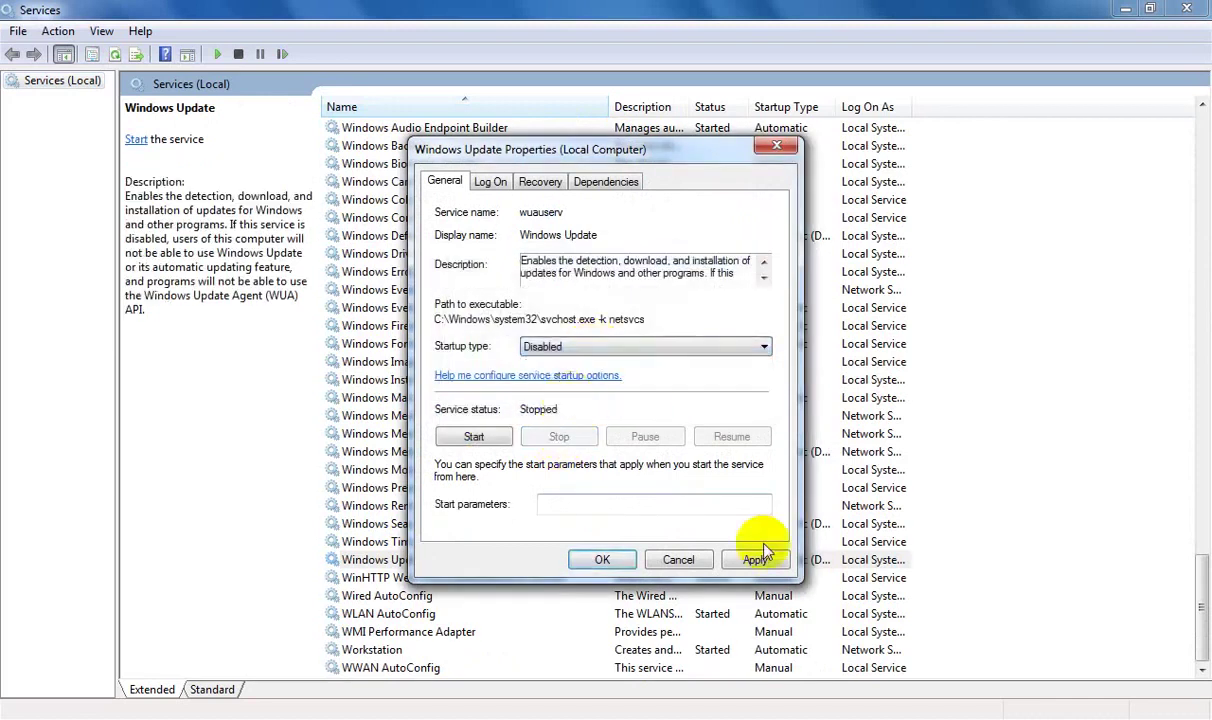
left_click(754, 562)
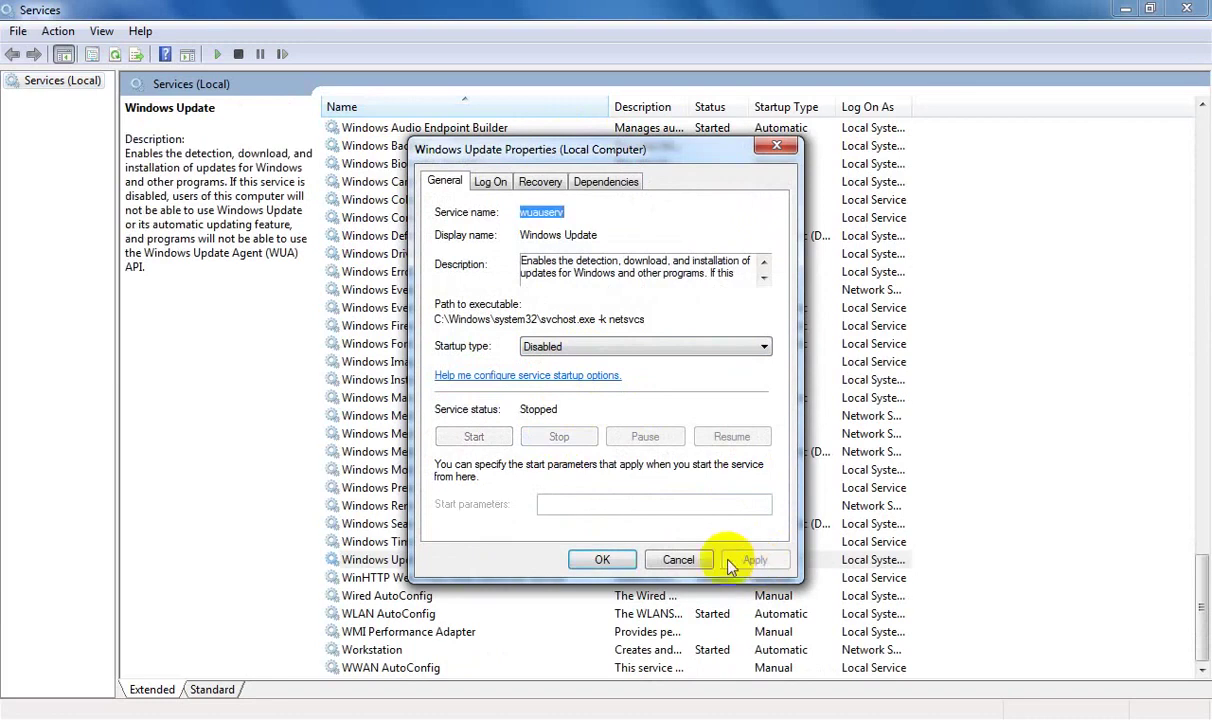
left_click(608, 560)
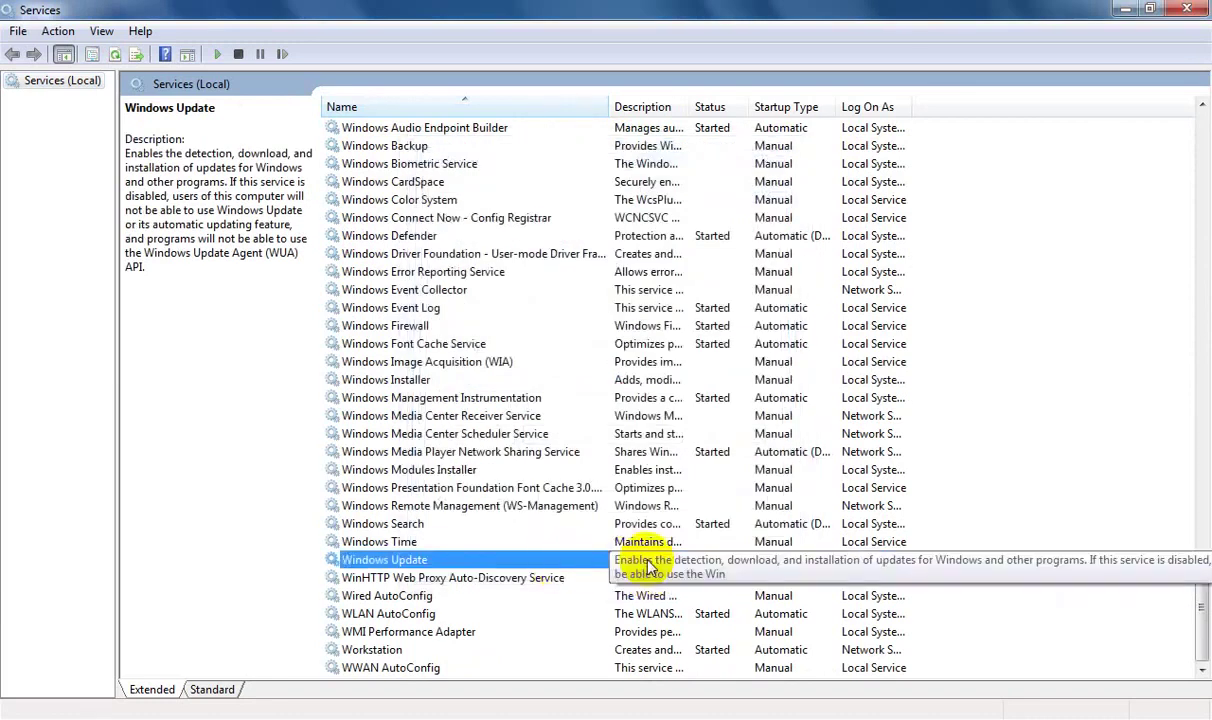
Reopen the Windows Update service's properties to check its startup type, and close them without changes
double_click(650, 567)
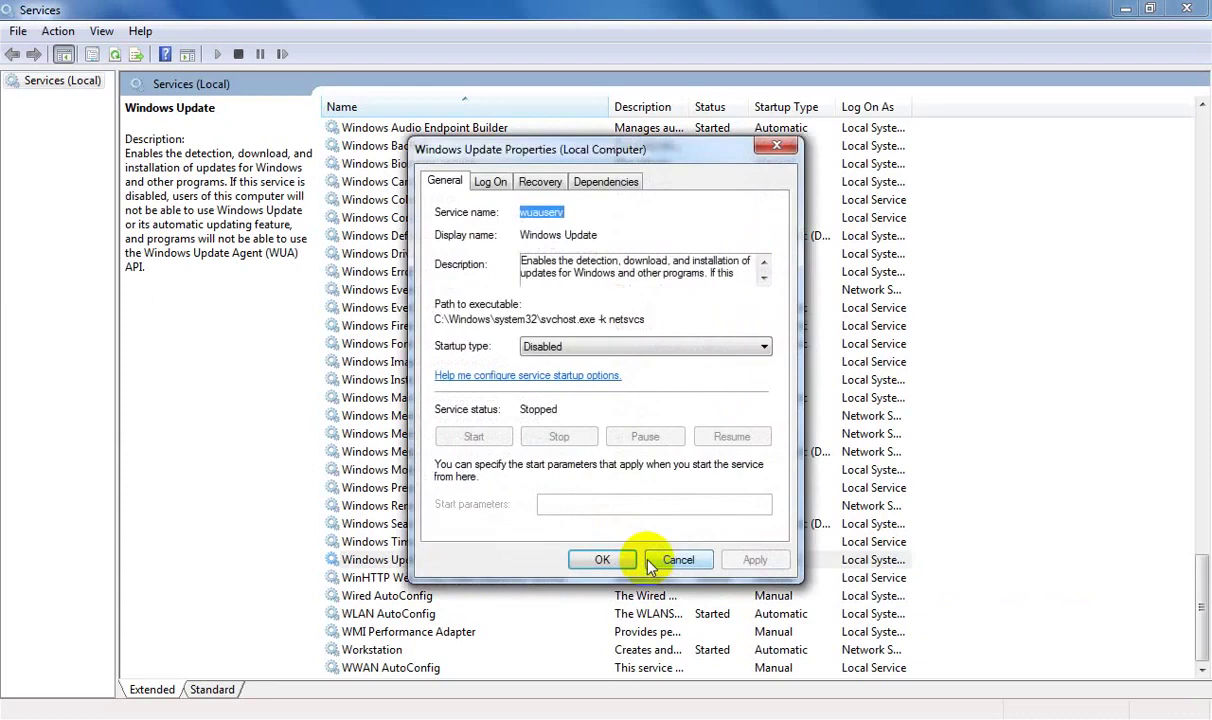
left_click(632, 347)
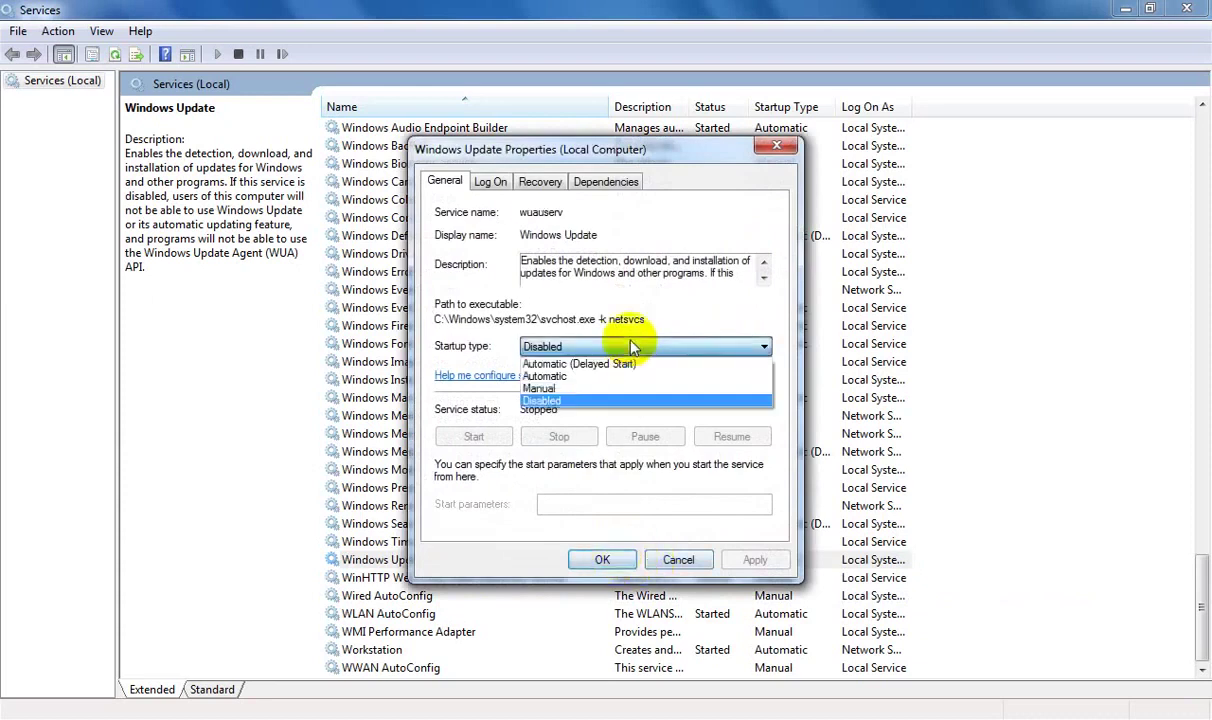
left_click(632, 347)
left_click(603, 557)
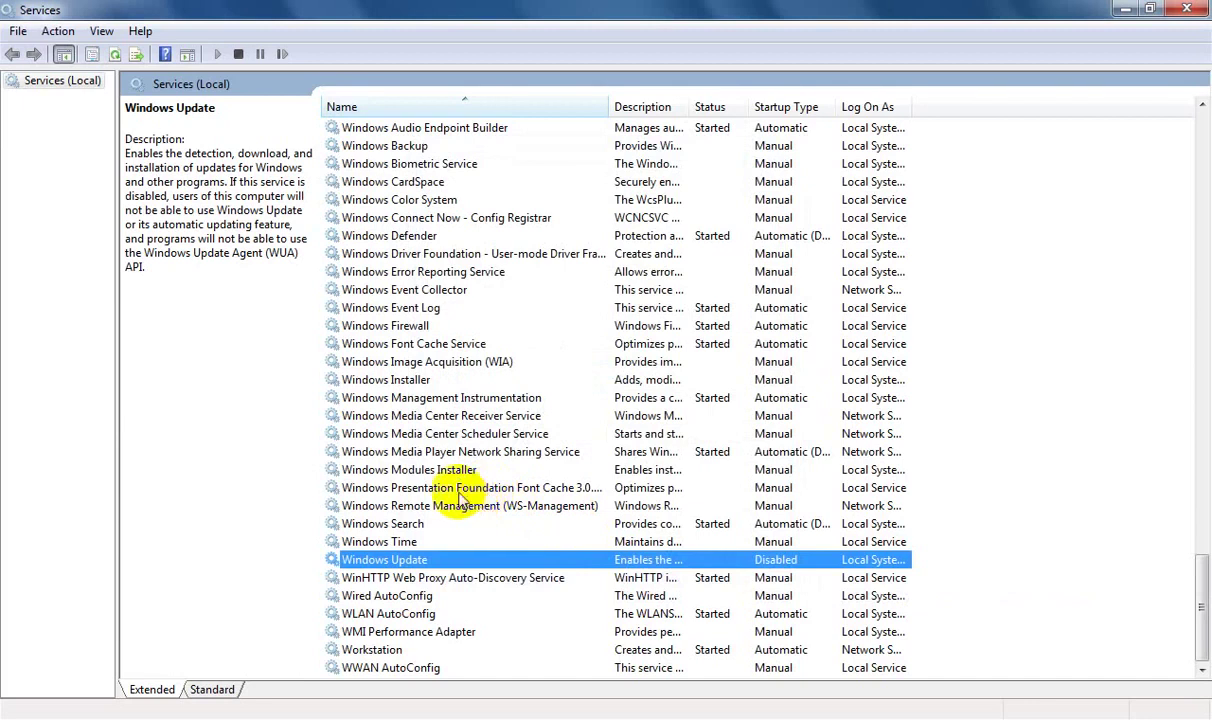
Set the Windows Error Reporting Service's startup type to Disabled and apply the change
scroll(474, 458, "up", 2)
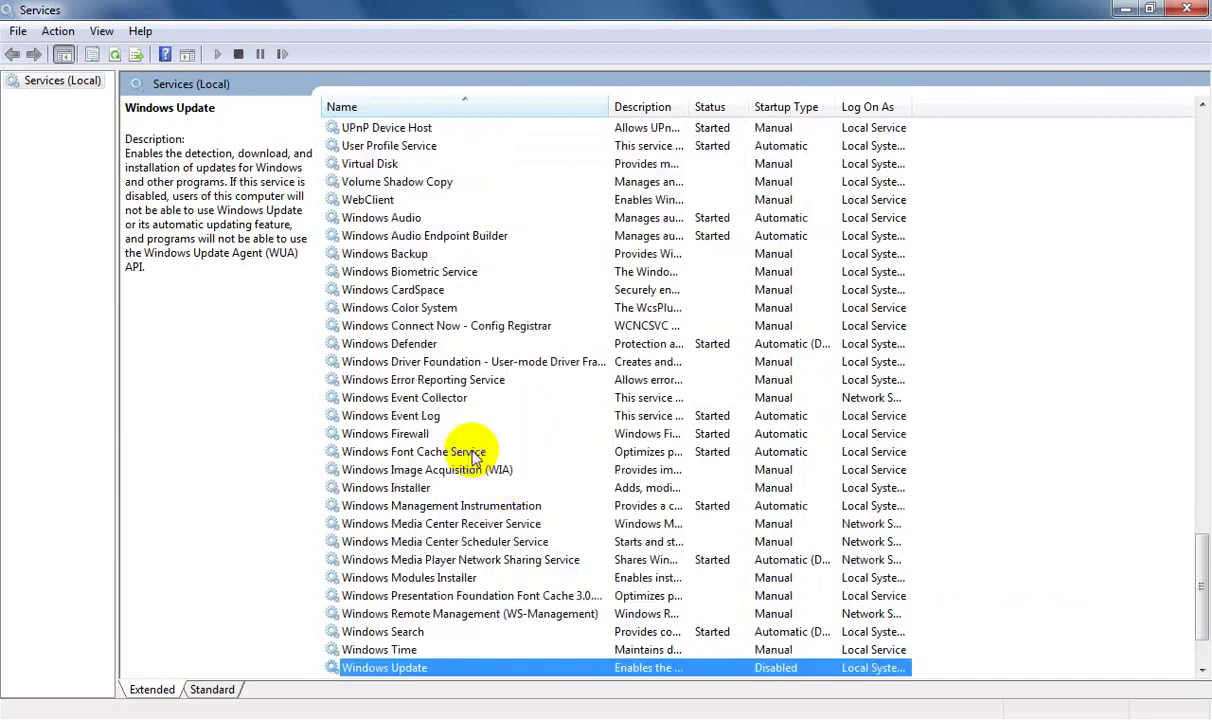
double_click(445, 388)
left_click(545, 346)
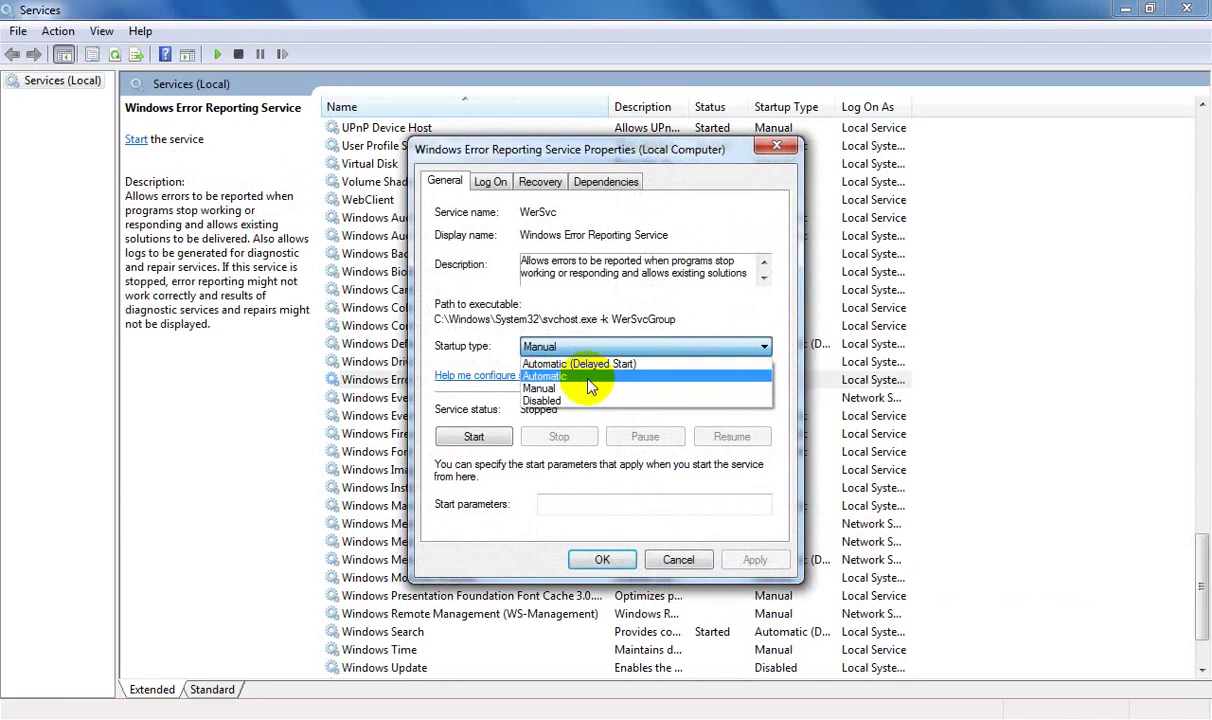
left_click(543, 400)
left_click(755, 559)
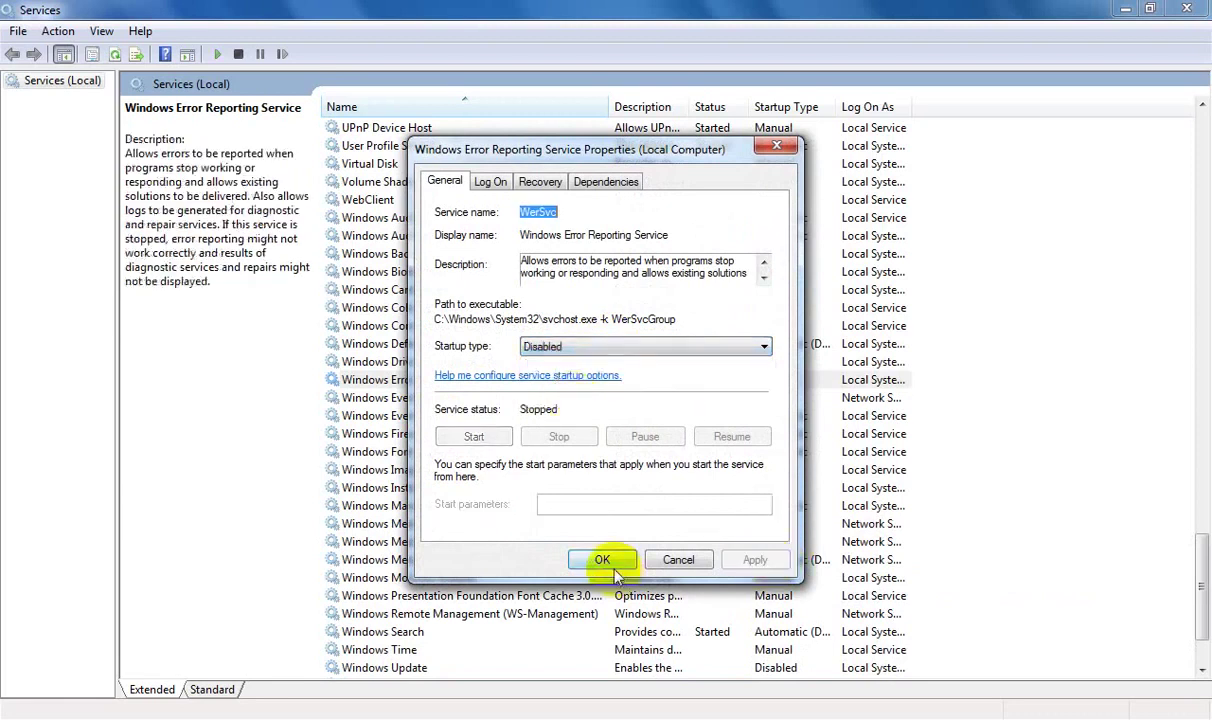
left_click(614, 569)
Close the Services and Administrative Tools windows, returning to the list of all Control Panel items
scroll(557, 421, "up", 2)
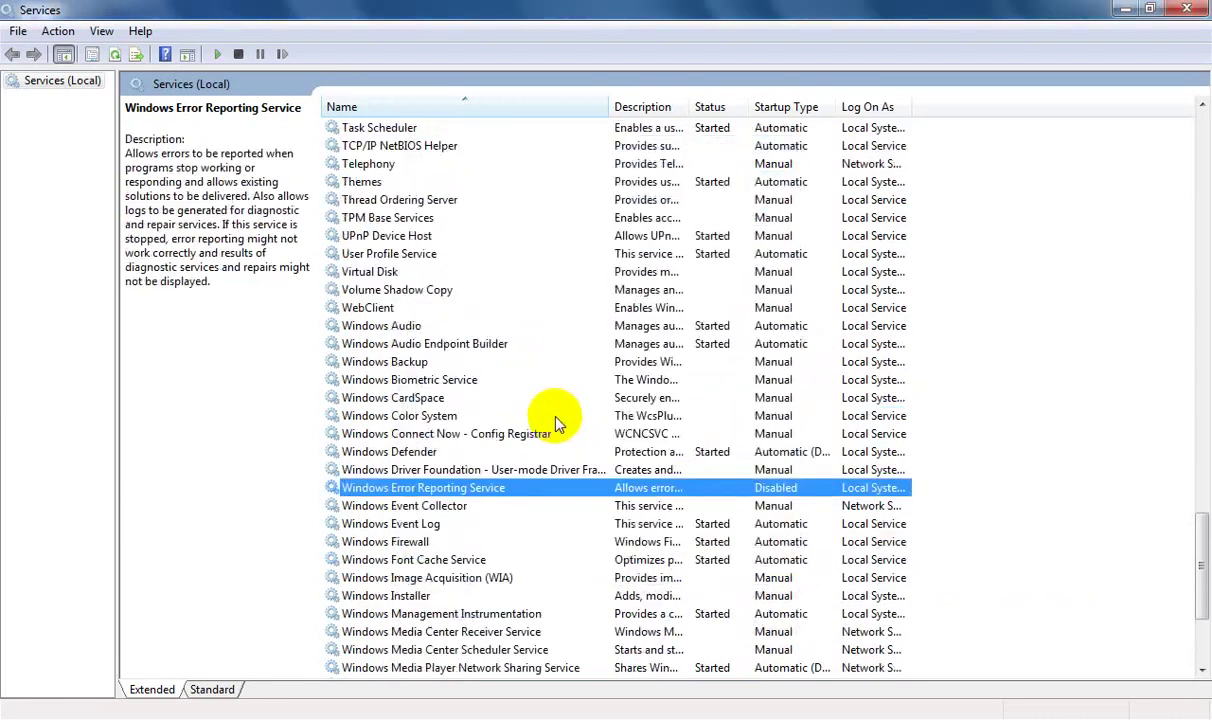
scroll(565, 432, "up", 15)
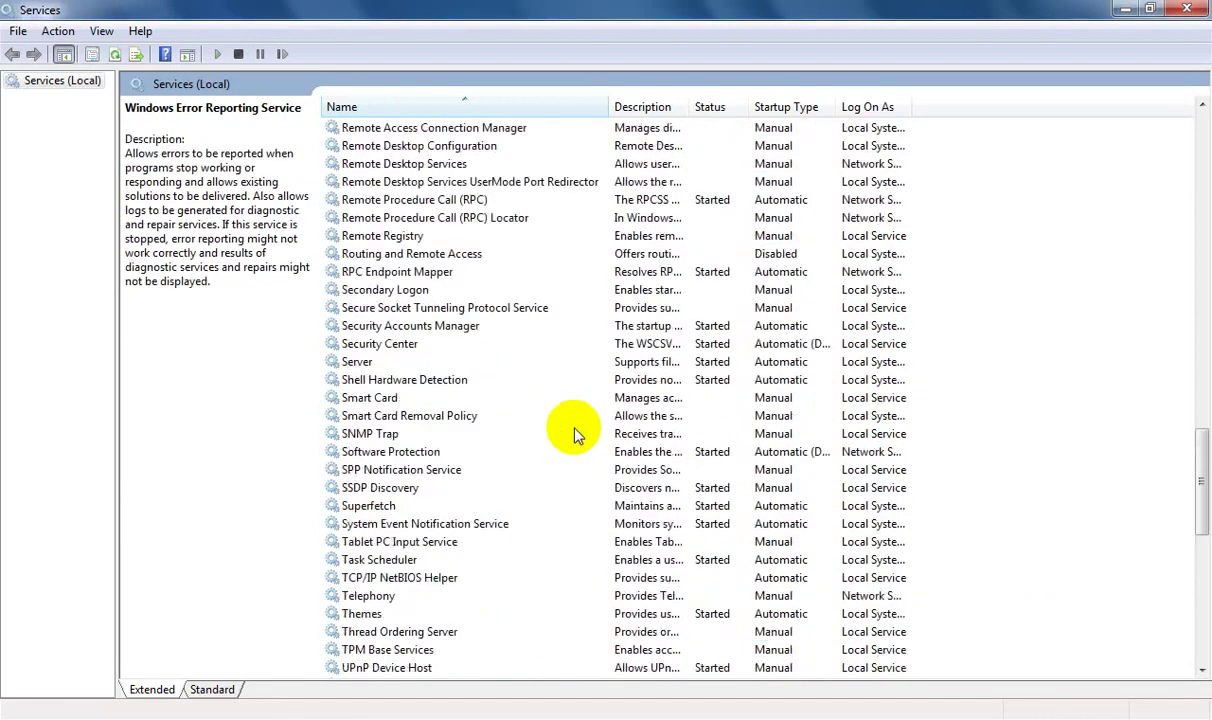
left_click(1187, 9)
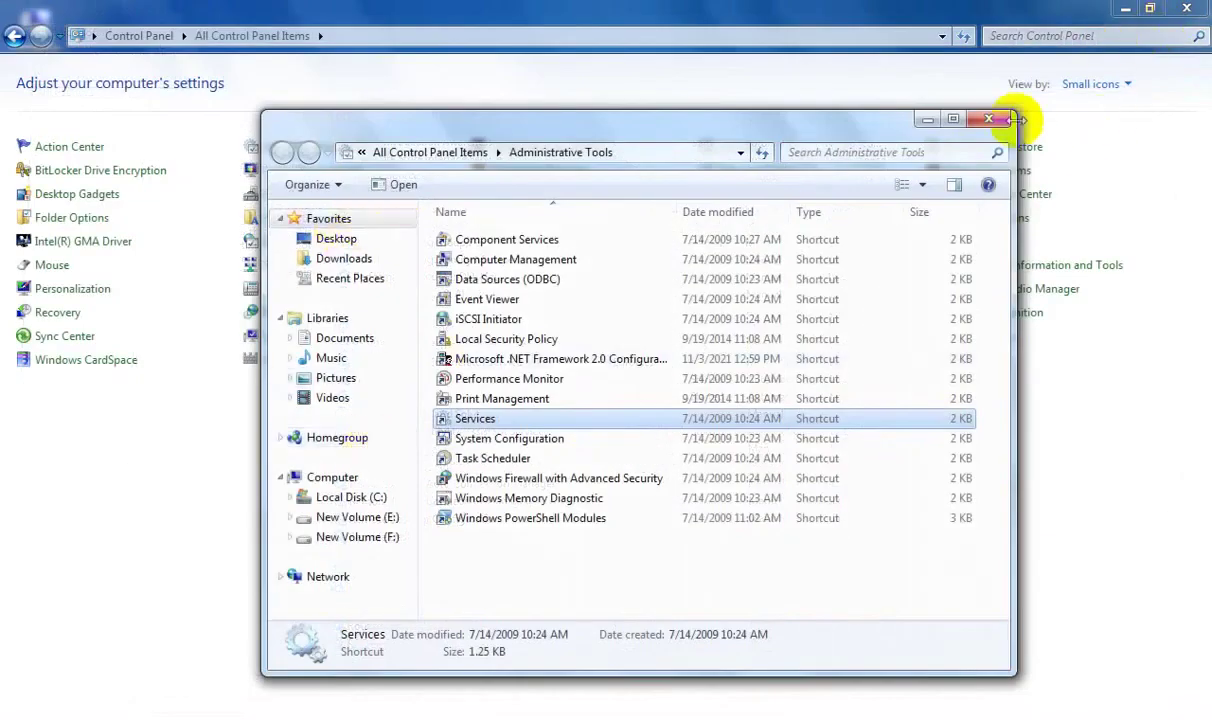
left_click(993, 122)
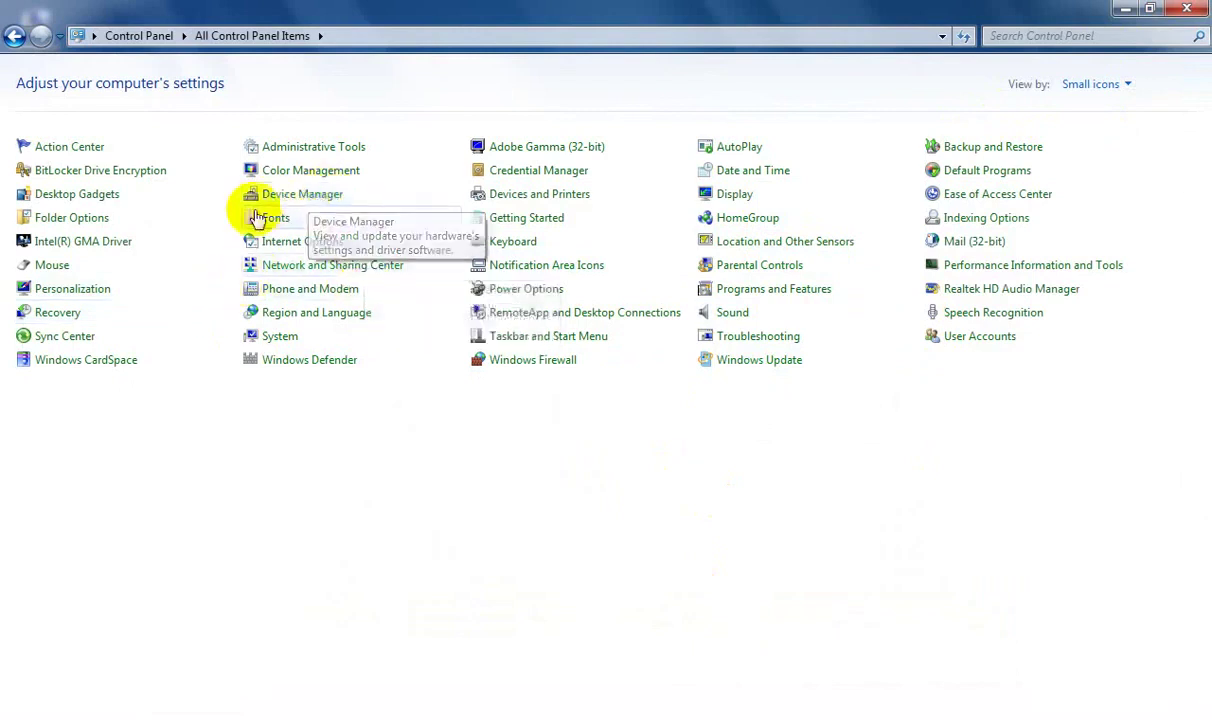
In Mouse Properties, turn off the pointer shadow and set the pointer scheme to (None)
left_click(43, 268)
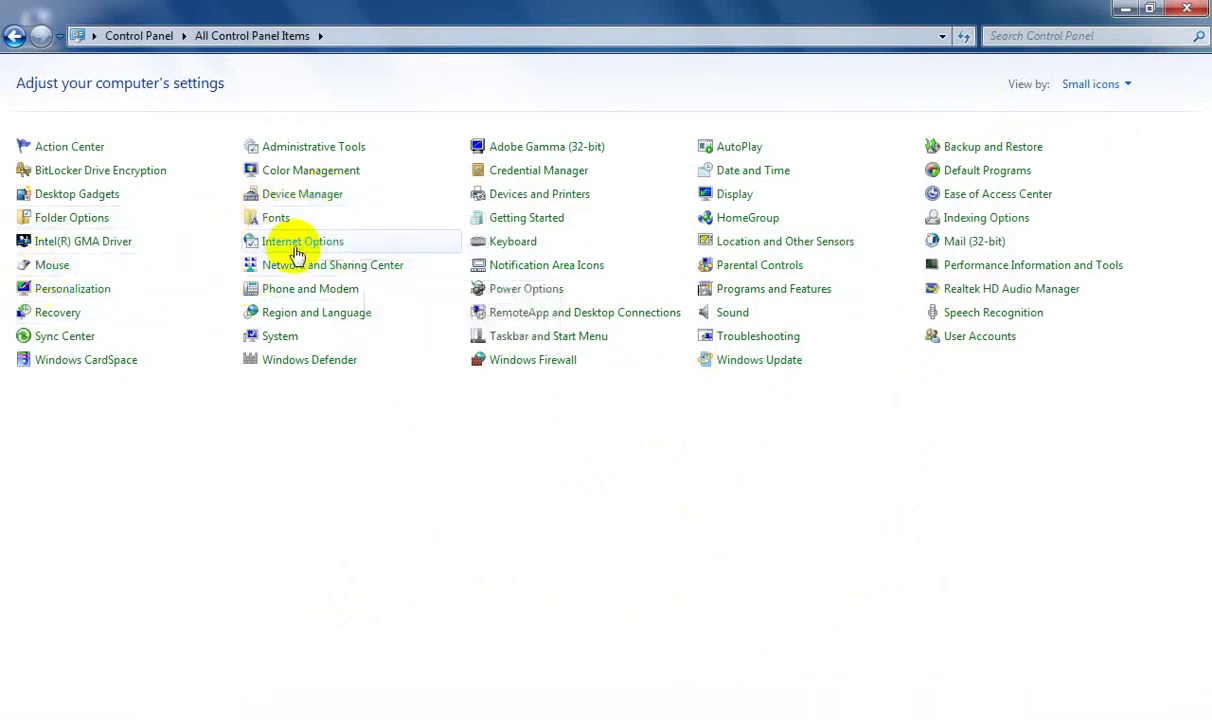
left_click(205, 167)
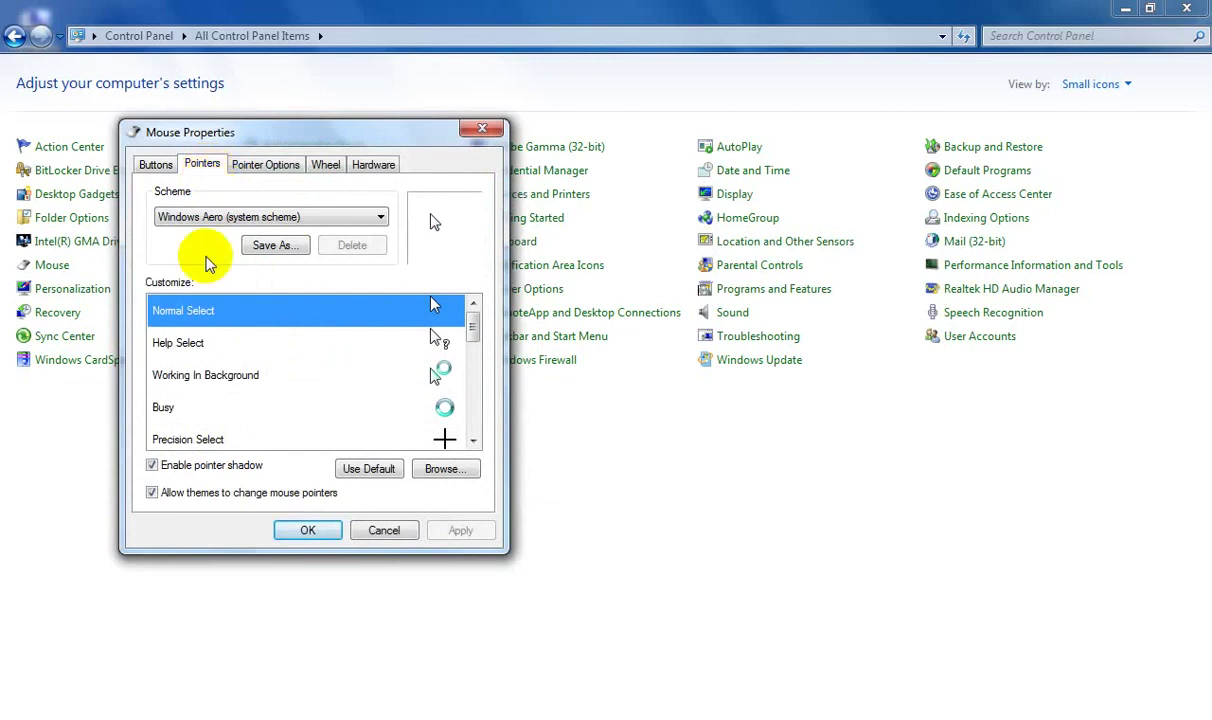
left_click(153, 467)
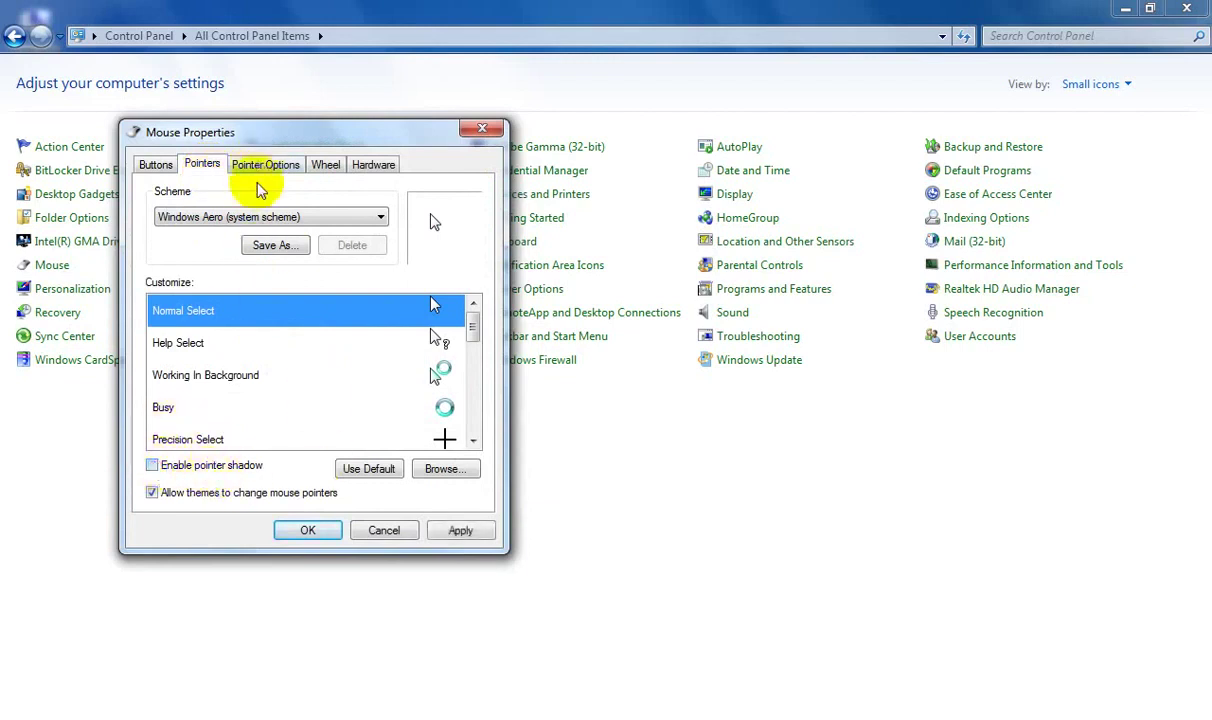
left_click(260, 216)
left_click(298, 235)
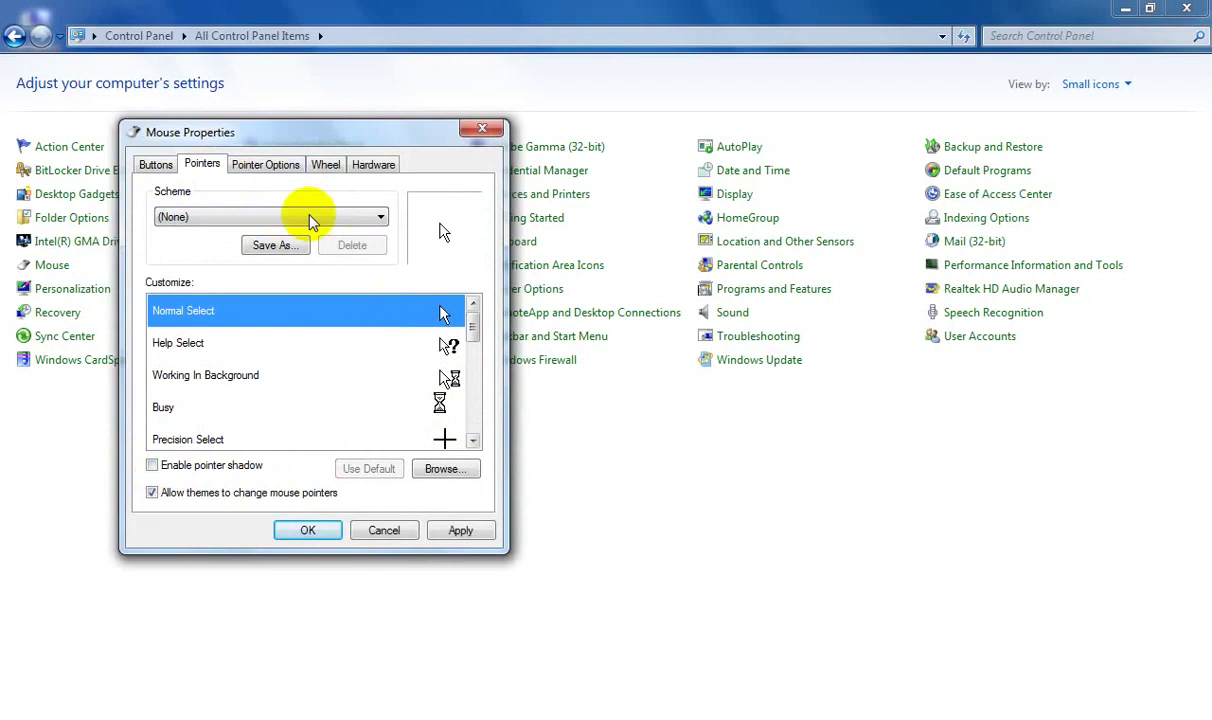
Review the mouse's pointer options, wheel and hardware settings, and apply the pointer changes
left_click(268, 166)
left_click(330, 166)
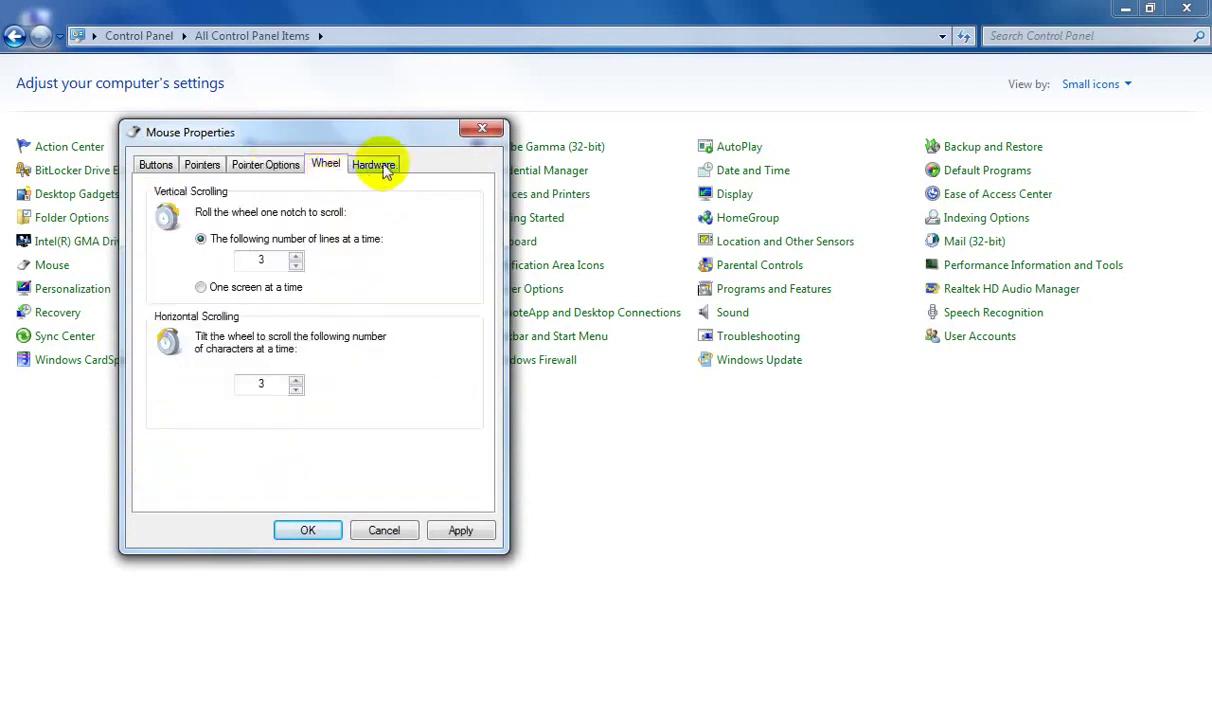
left_click(376, 166)
left_click(465, 530)
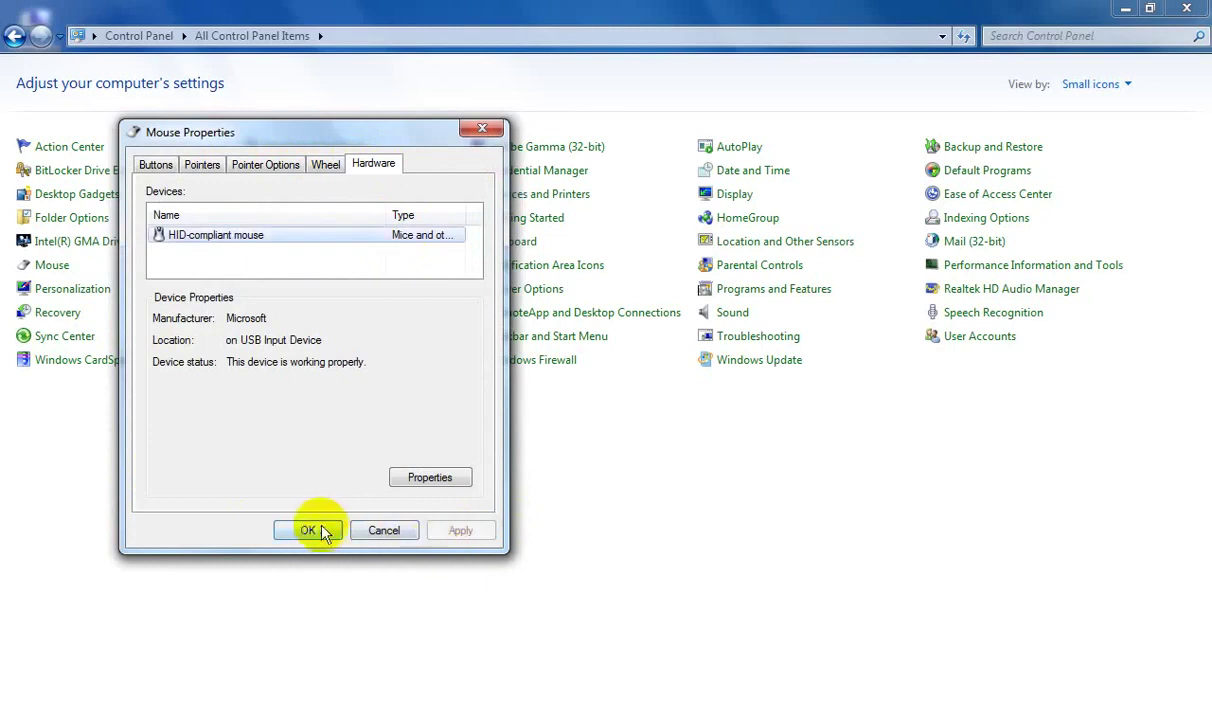
left_click(310, 532)
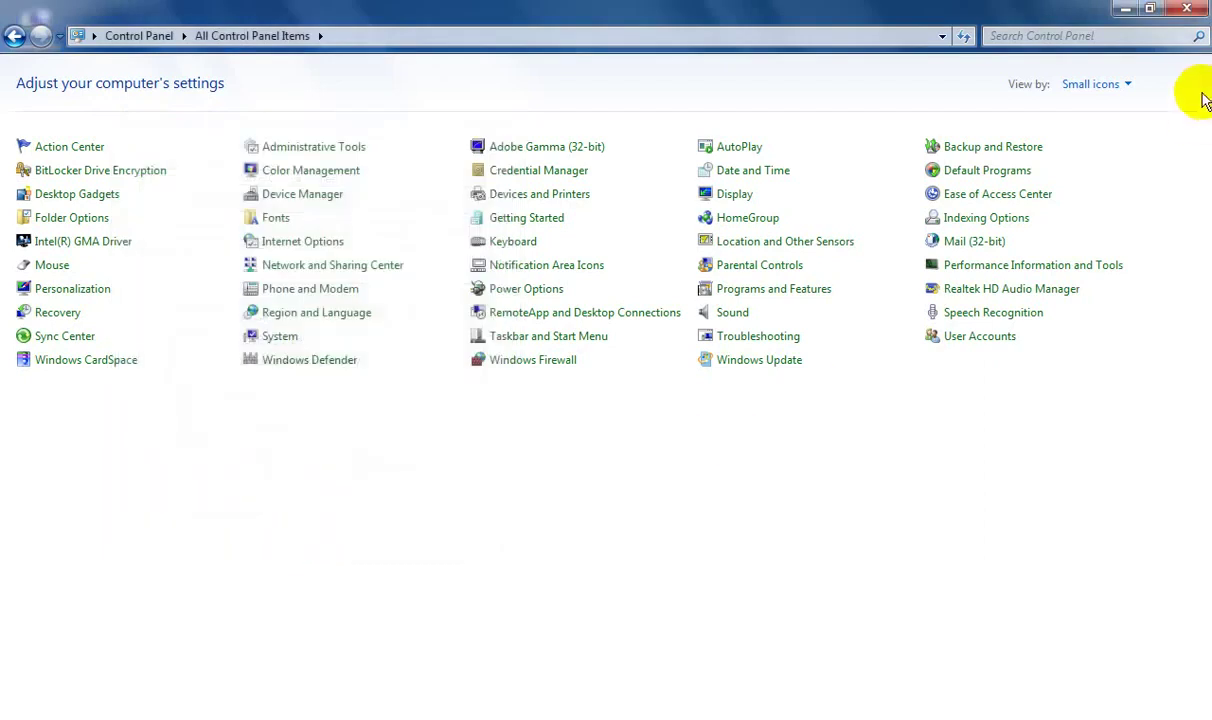
Switch the Control Panel back to the Category view and close it
left_click(1115, 84)
left_click(1108, 110)
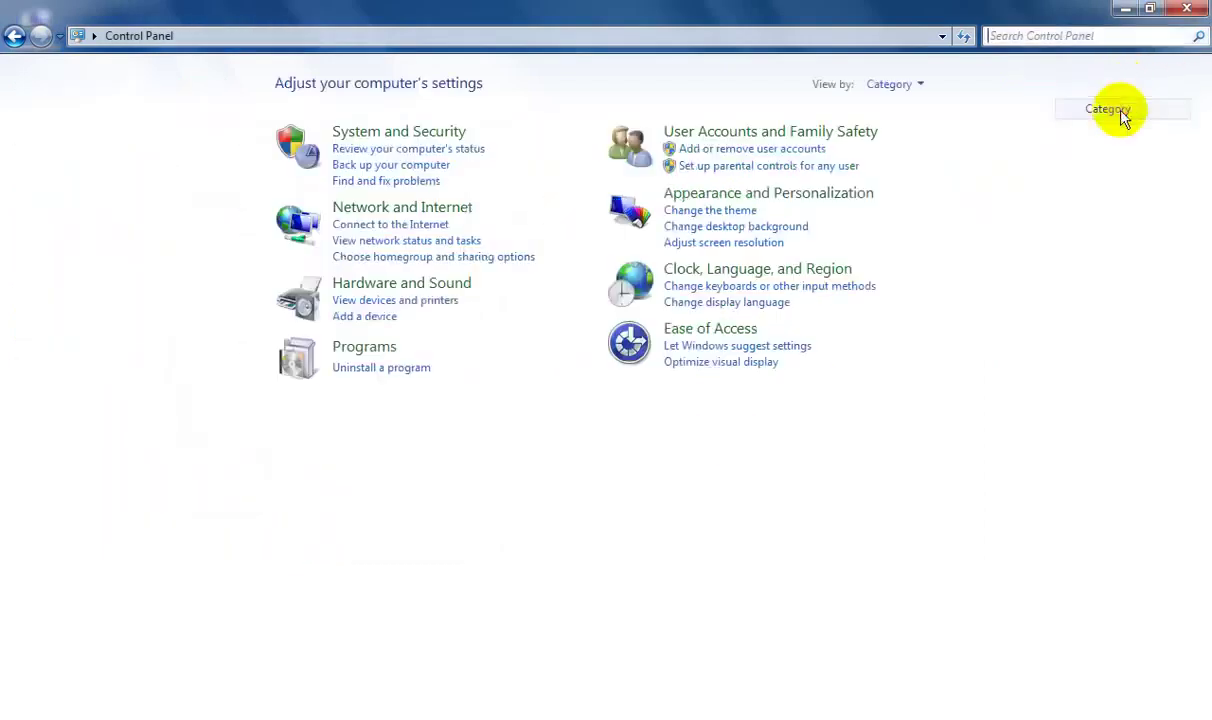
left_click(1193, 8)
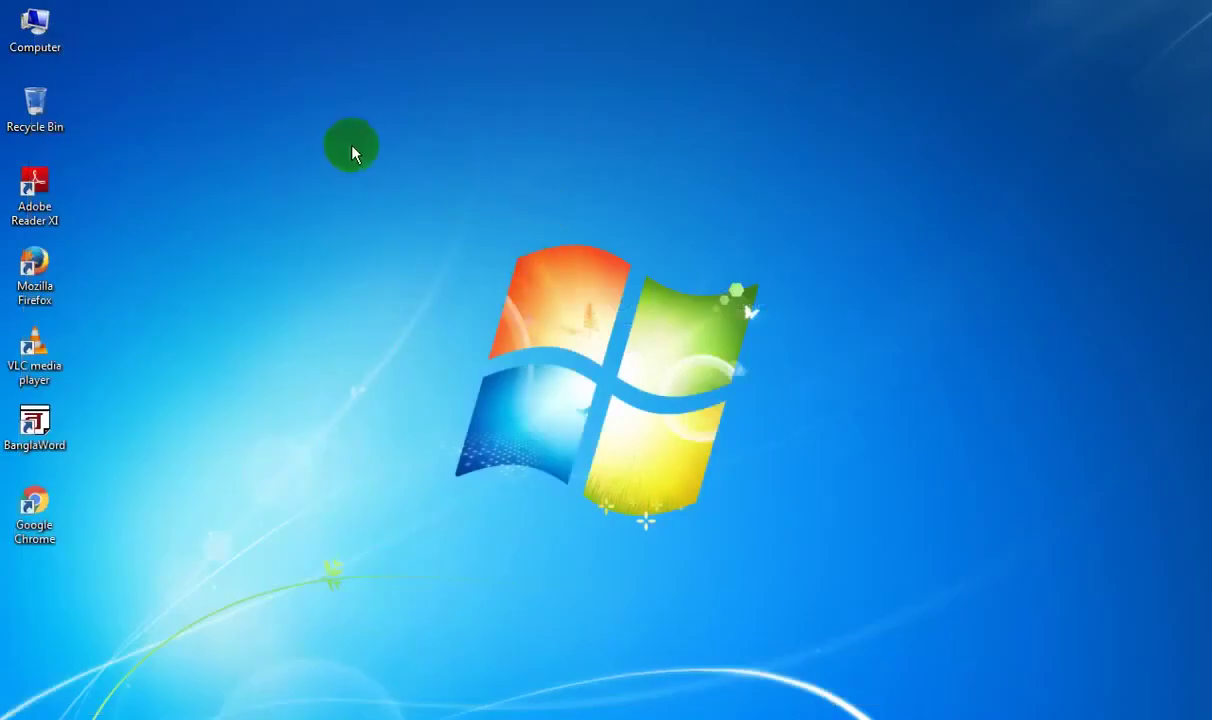
In the desktop's Personalization settings, enable the User's Files desktop icon and apply the change
right_click(439, 199)
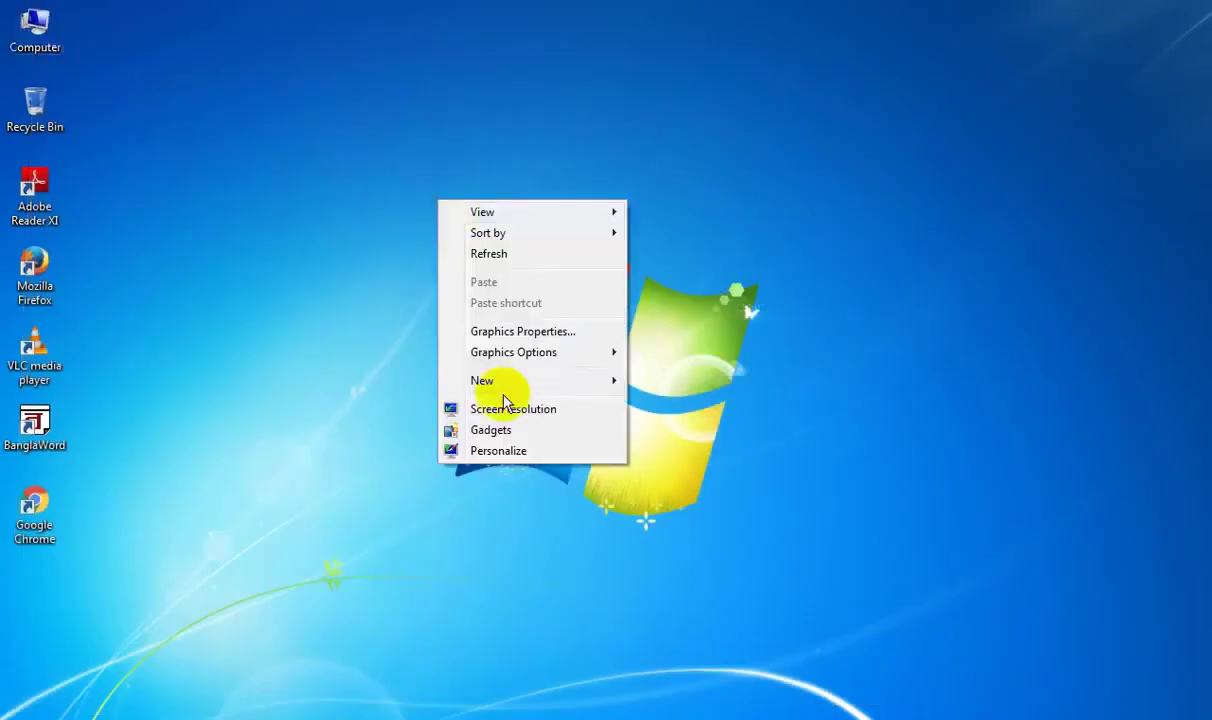
left_click(516, 455)
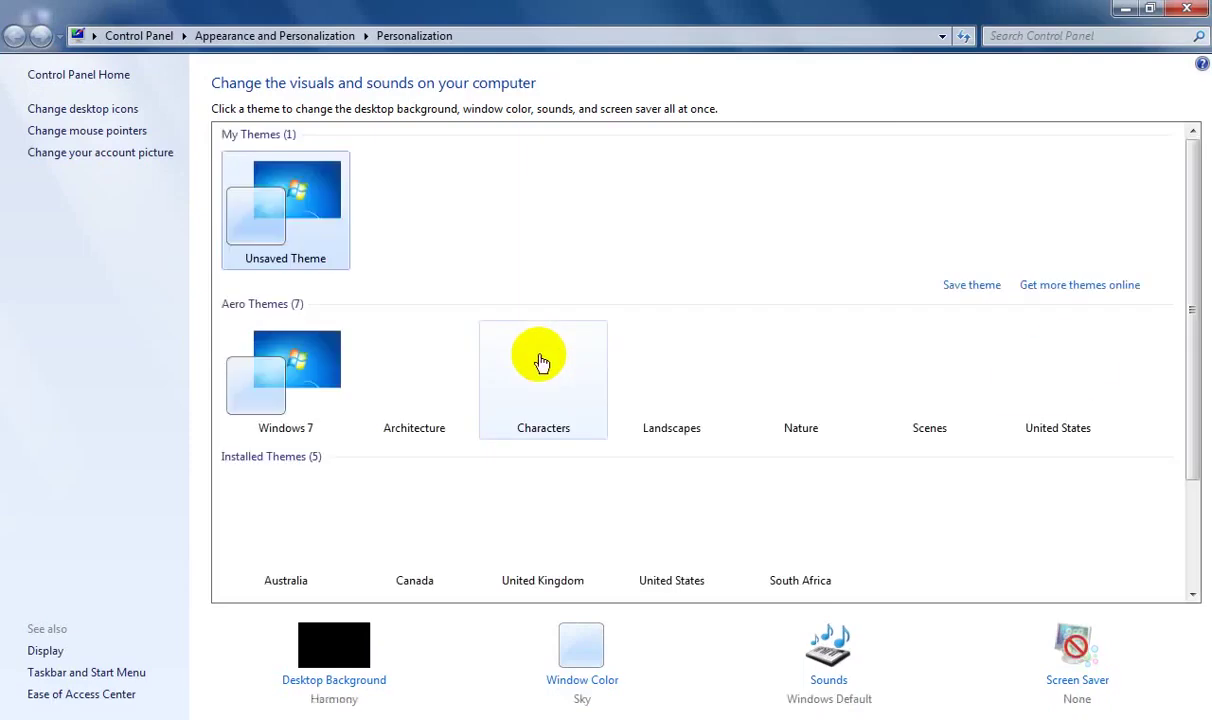
left_click(131, 112)
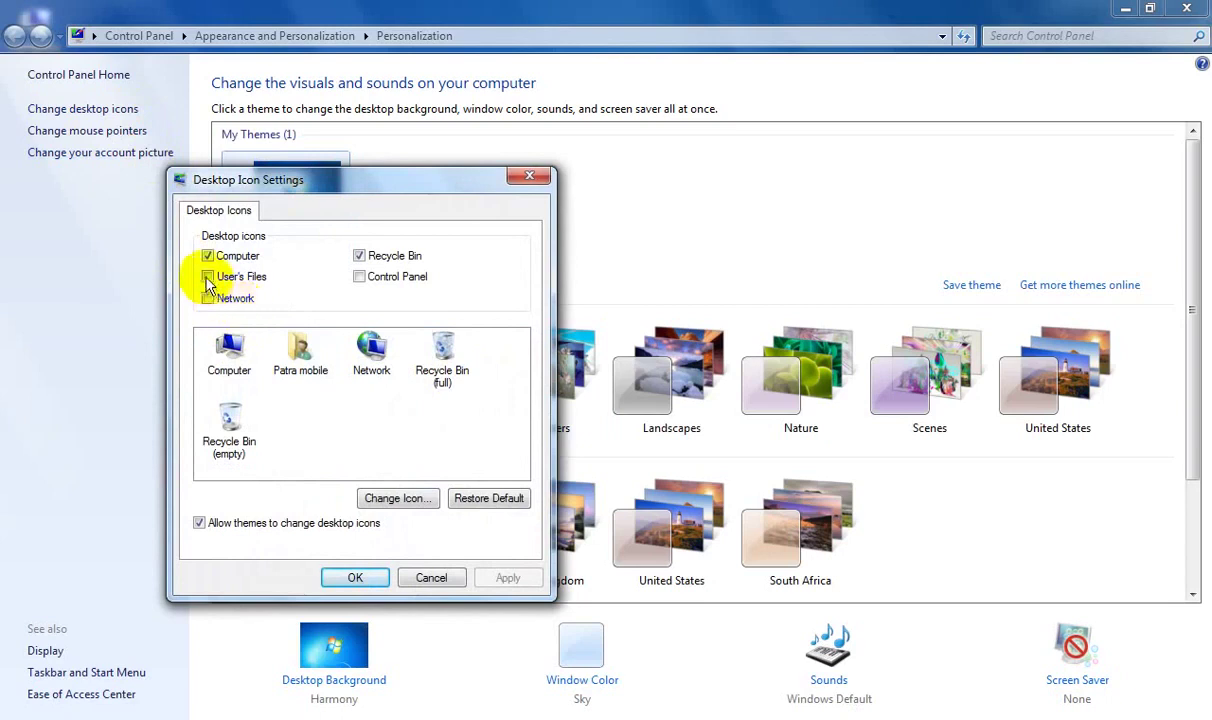
left_click(208, 278)
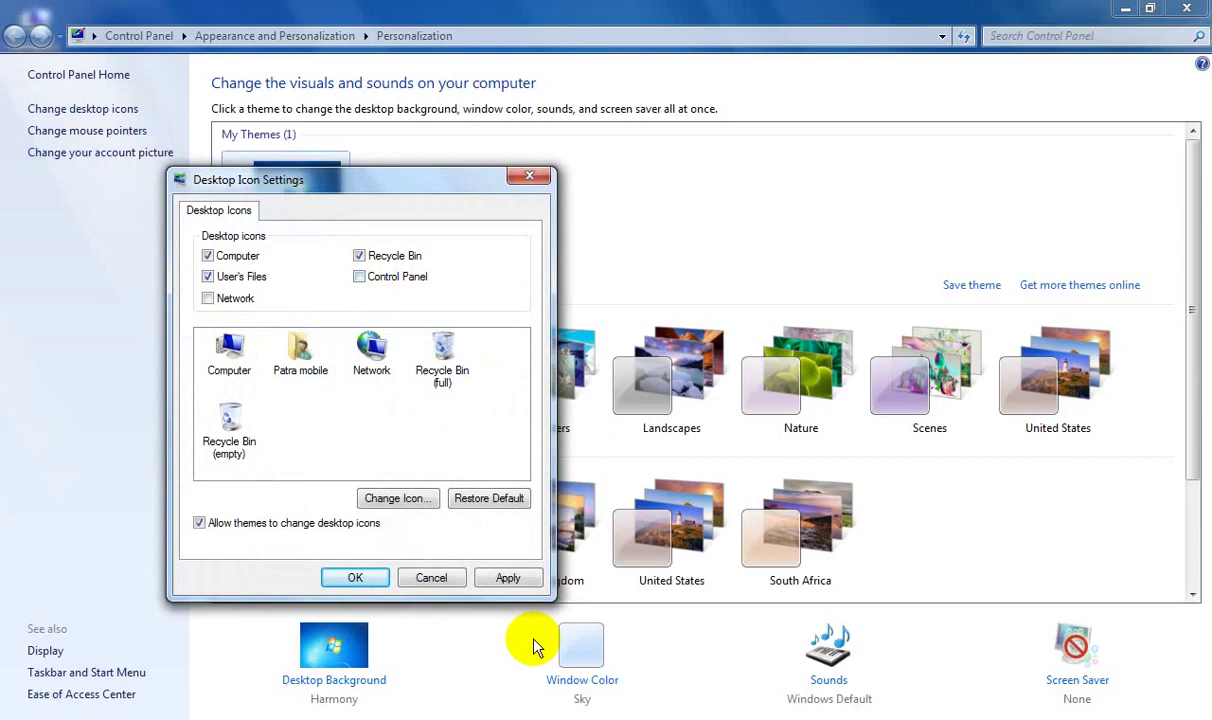
left_click(508, 579)
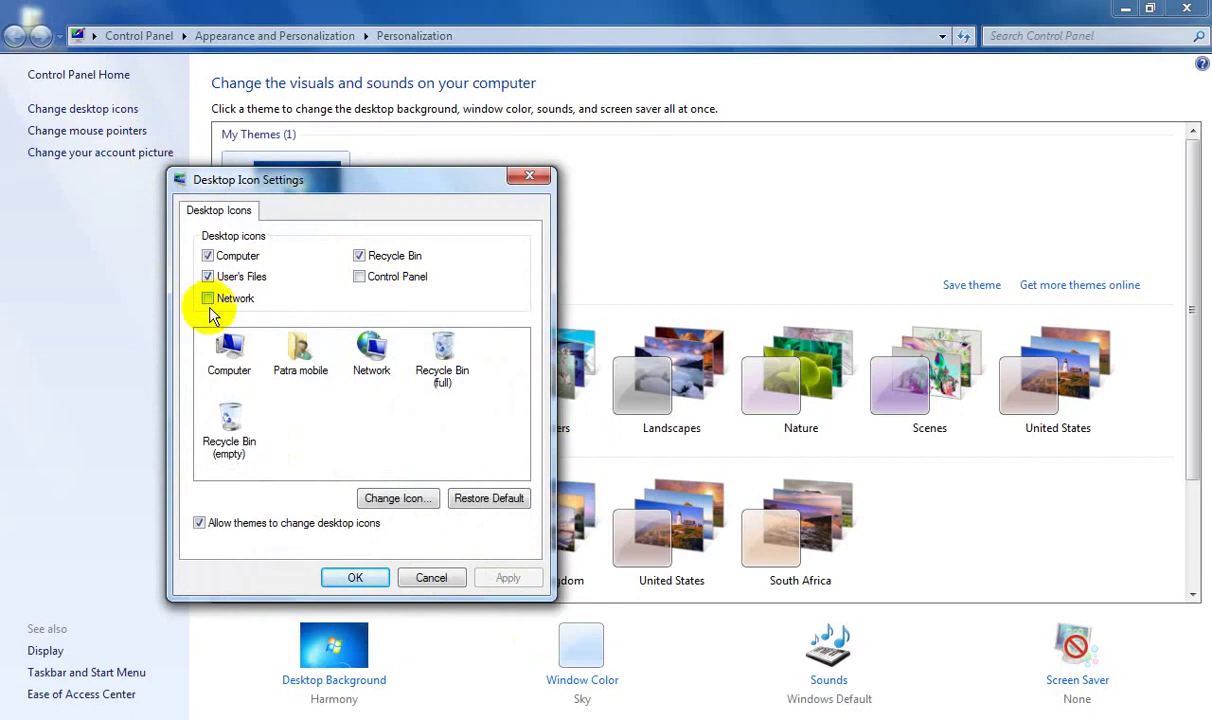
left_click(354, 578)
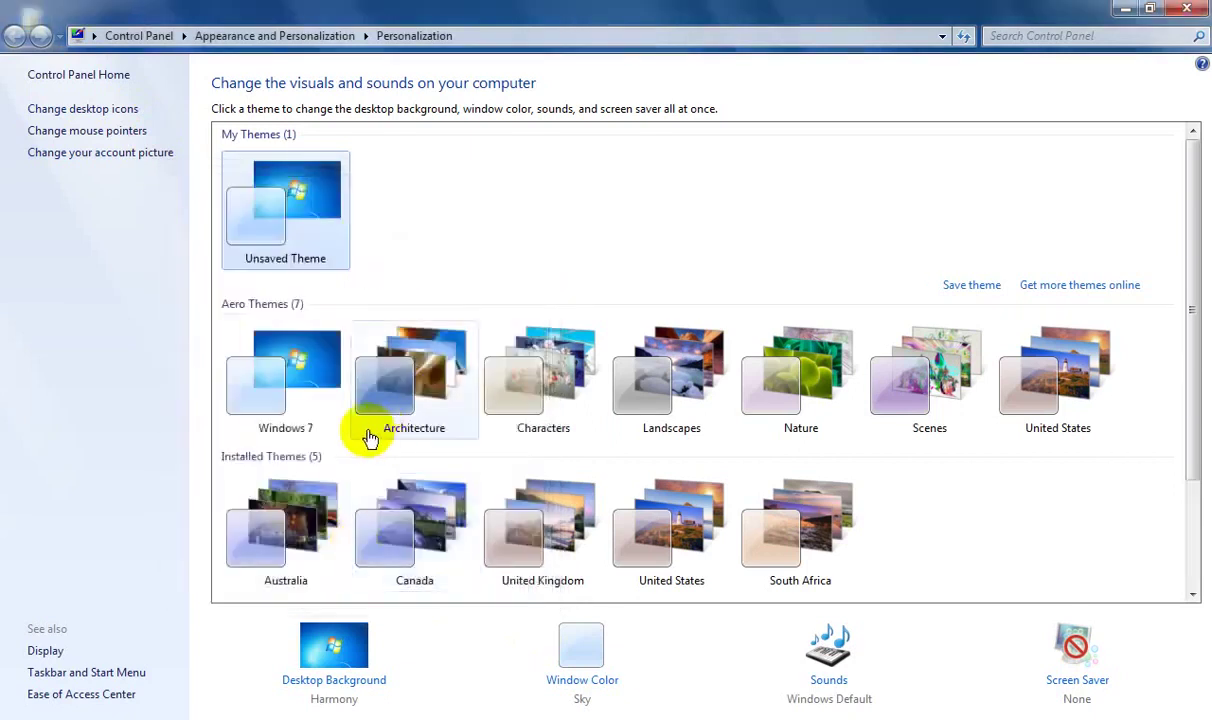
Check the mouse pointer settings from Personalization and close them without changes
left_click(133, 133)
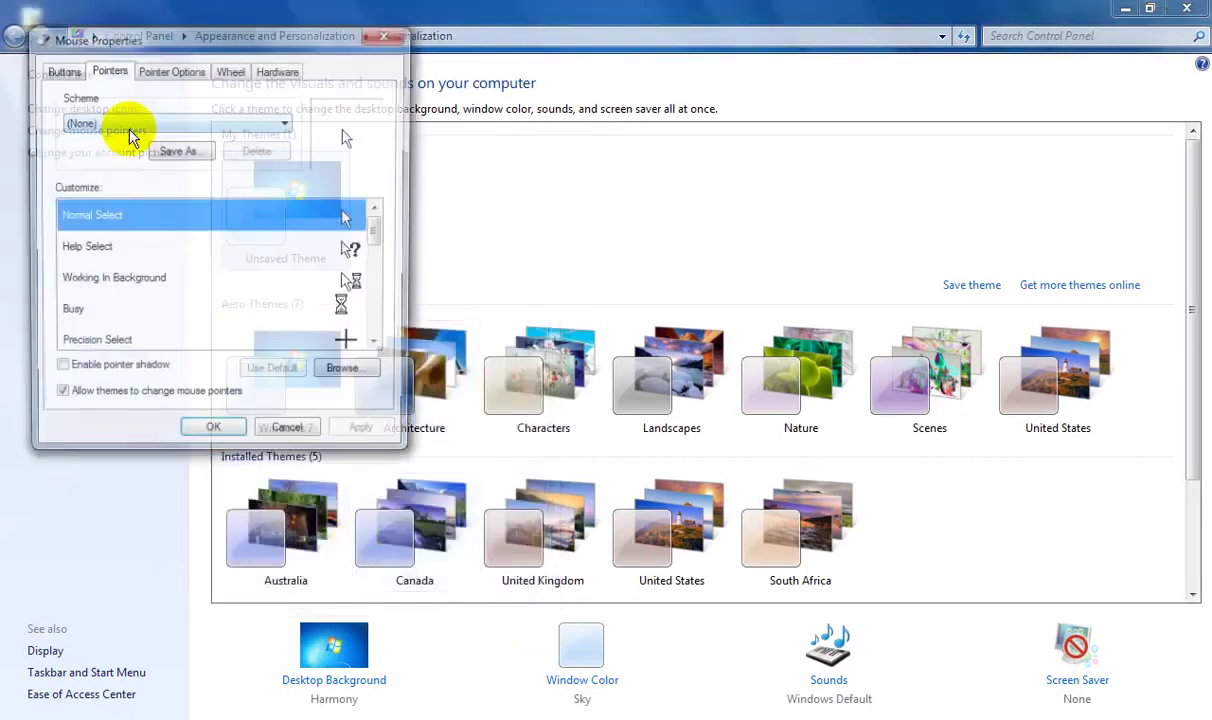
left_click(207, 437)
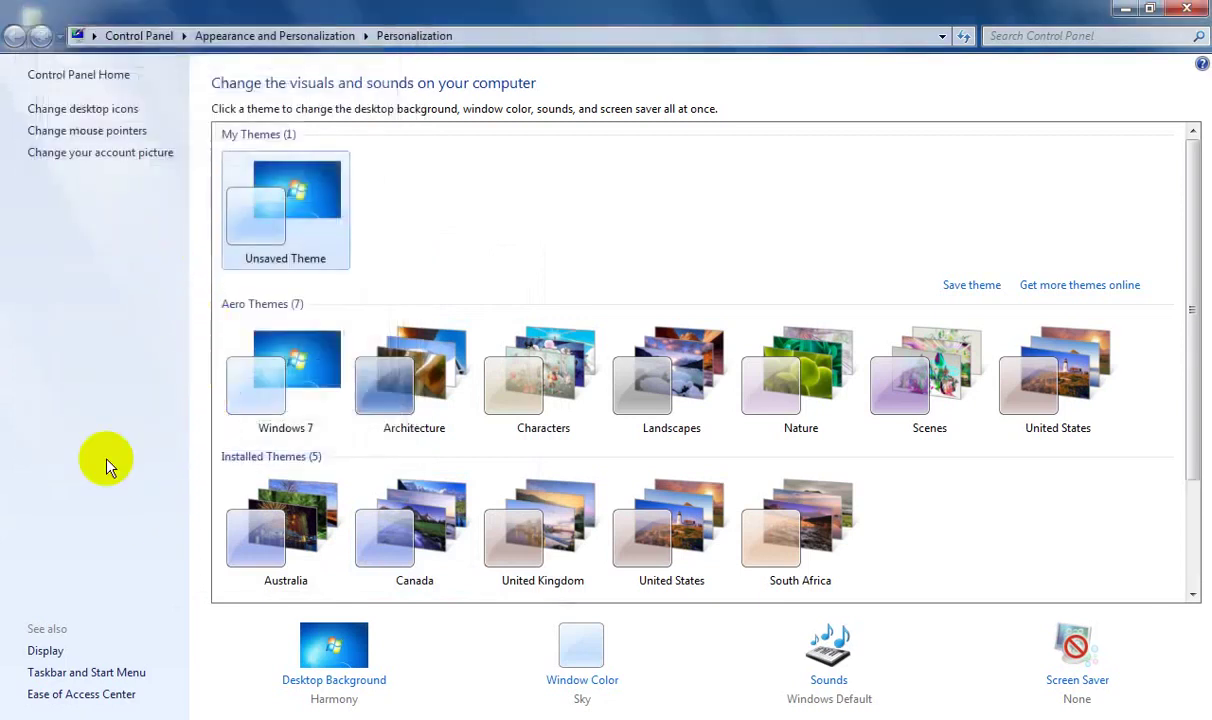
Open the Balanced power plan's settings by way of the Screen Saver settings' power management option
left_click(48, 650)
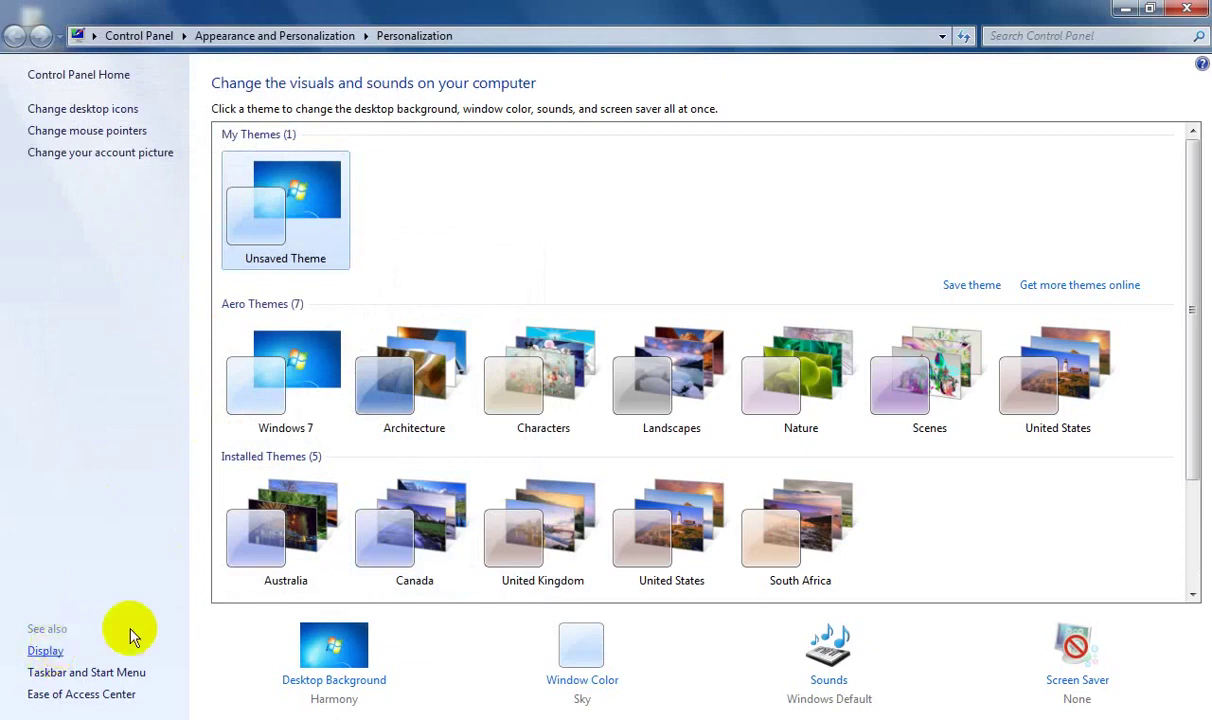
left_click(12, 36)
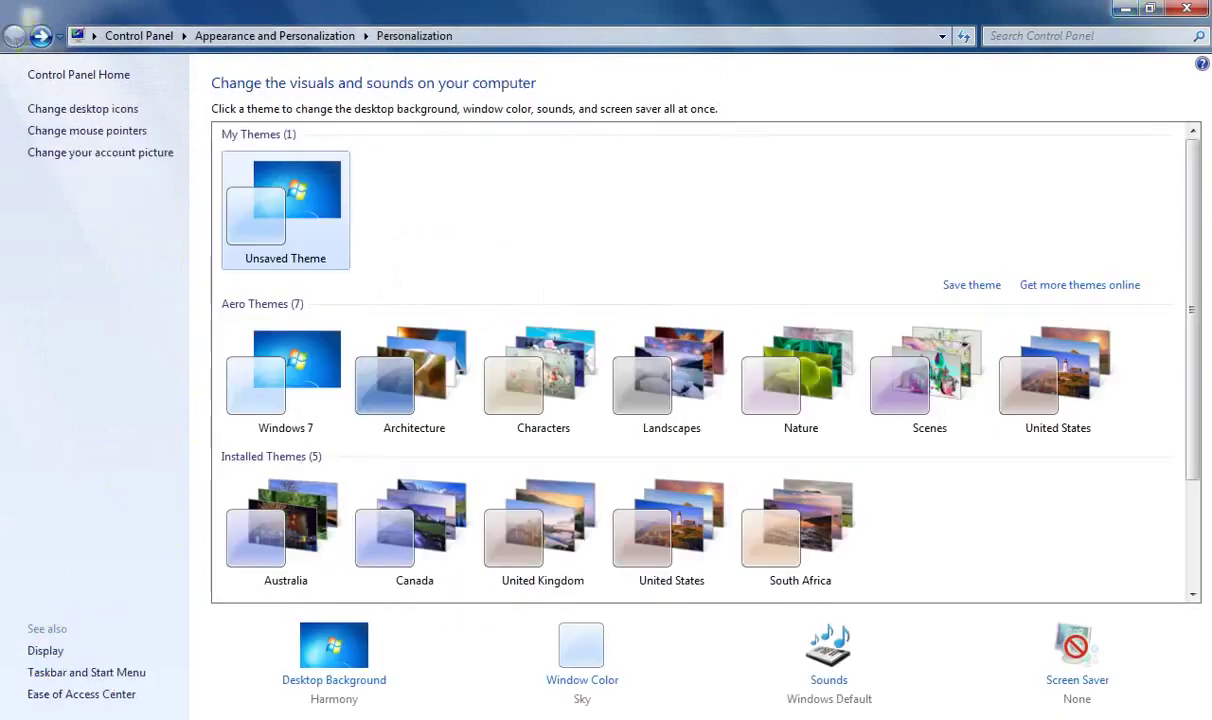
left_click(1075, 684)
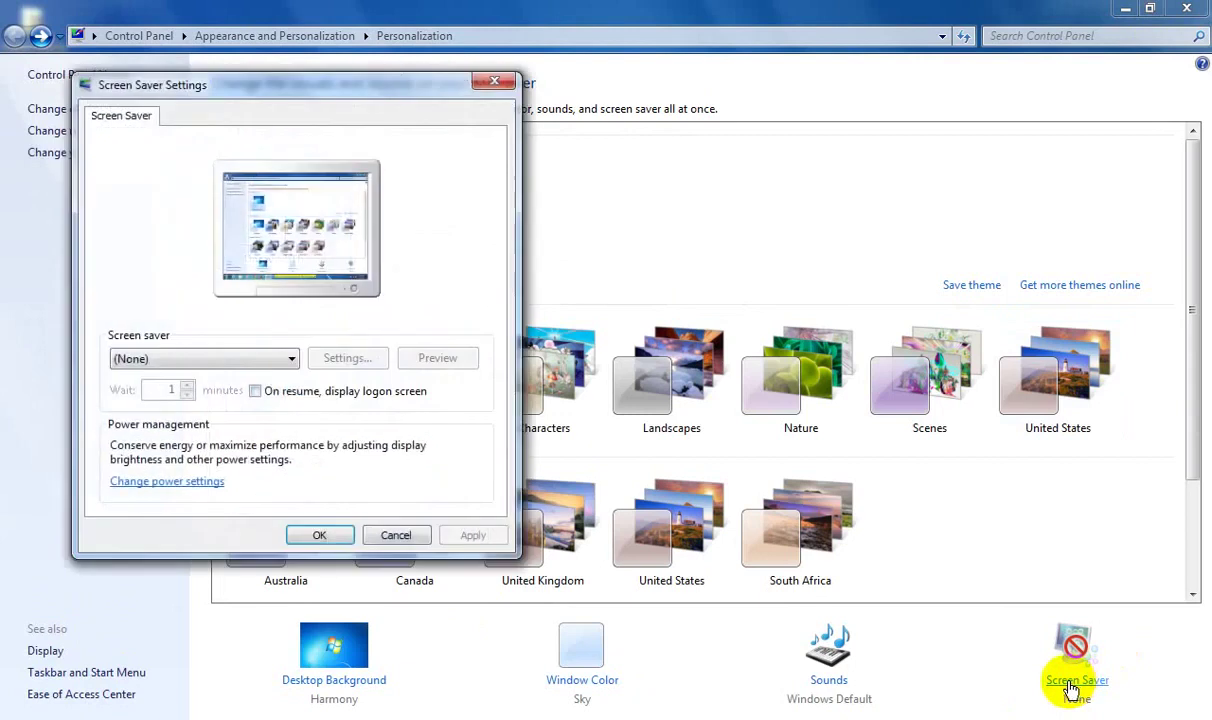
left_click(180, 482)
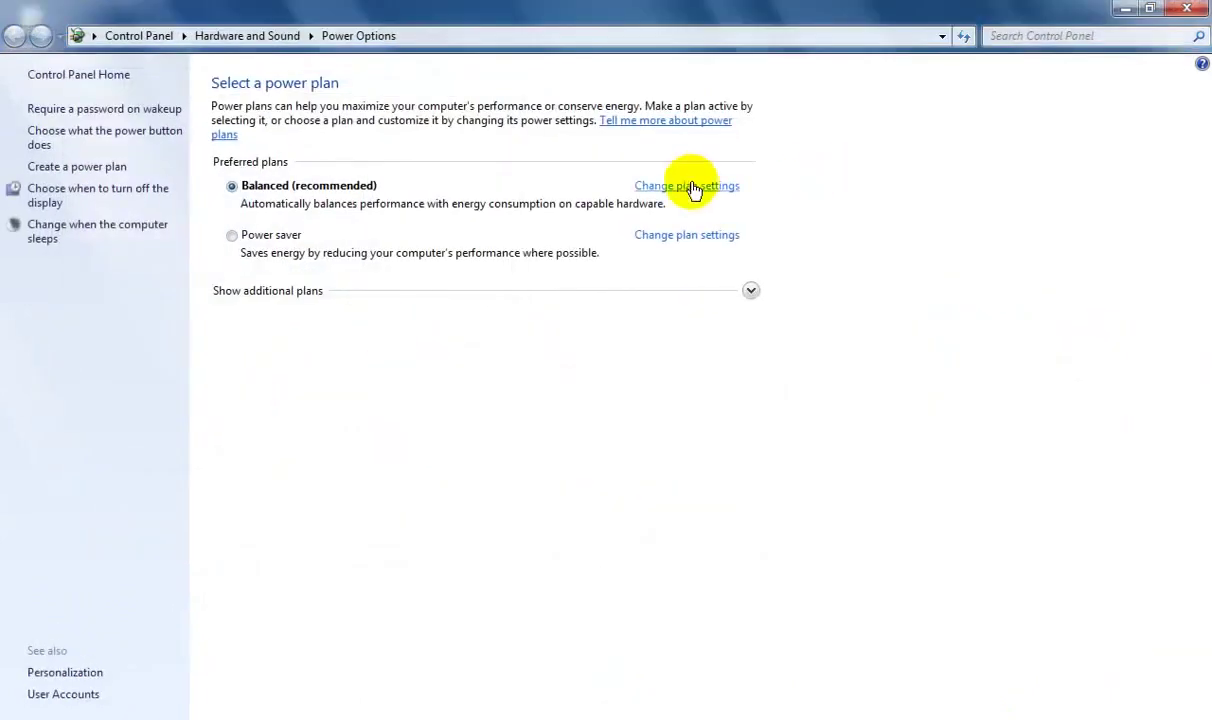
left_click(694, 190)
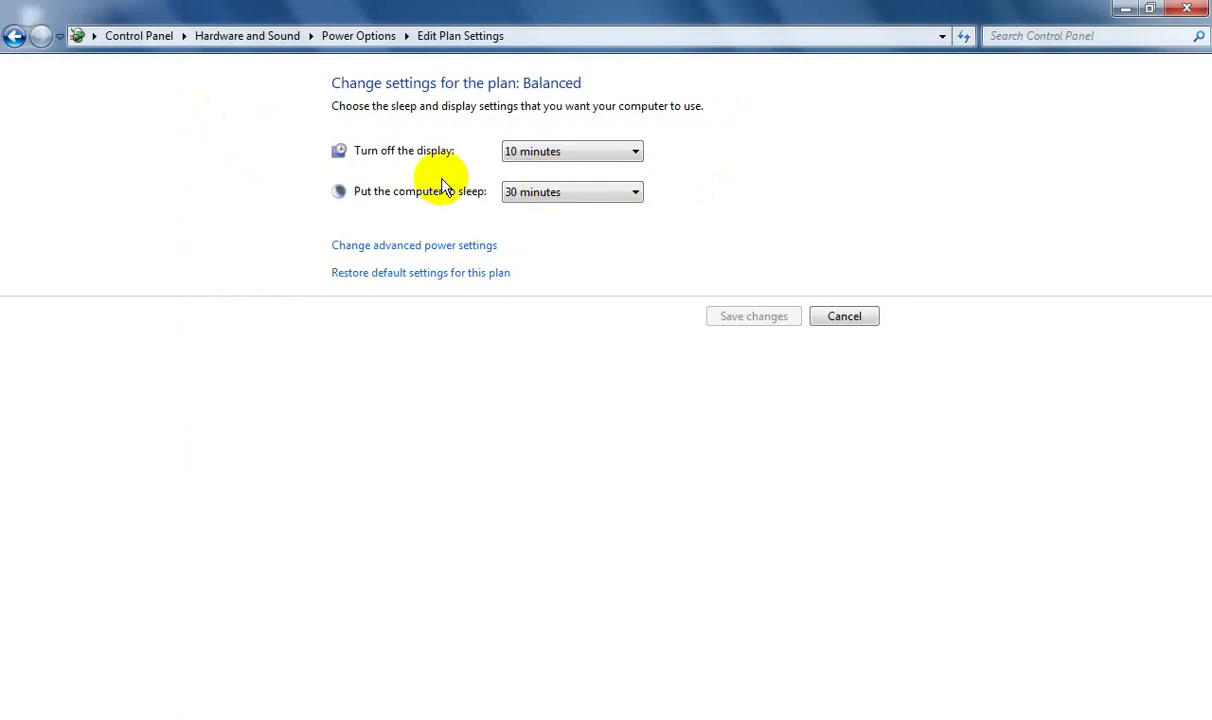
Set the Balanced plan to turn off the display after 20 minutes and sleep after 4 hours, and save the changes
left_click(559, 156)
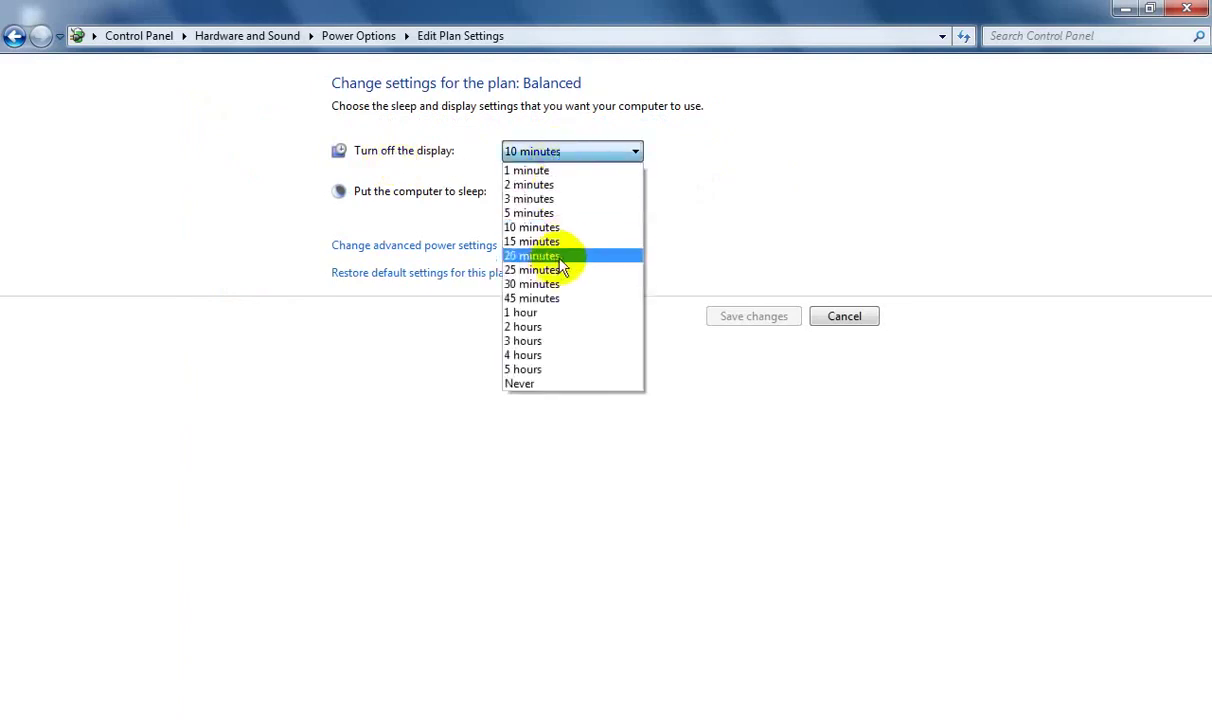
left_click(559, 257)
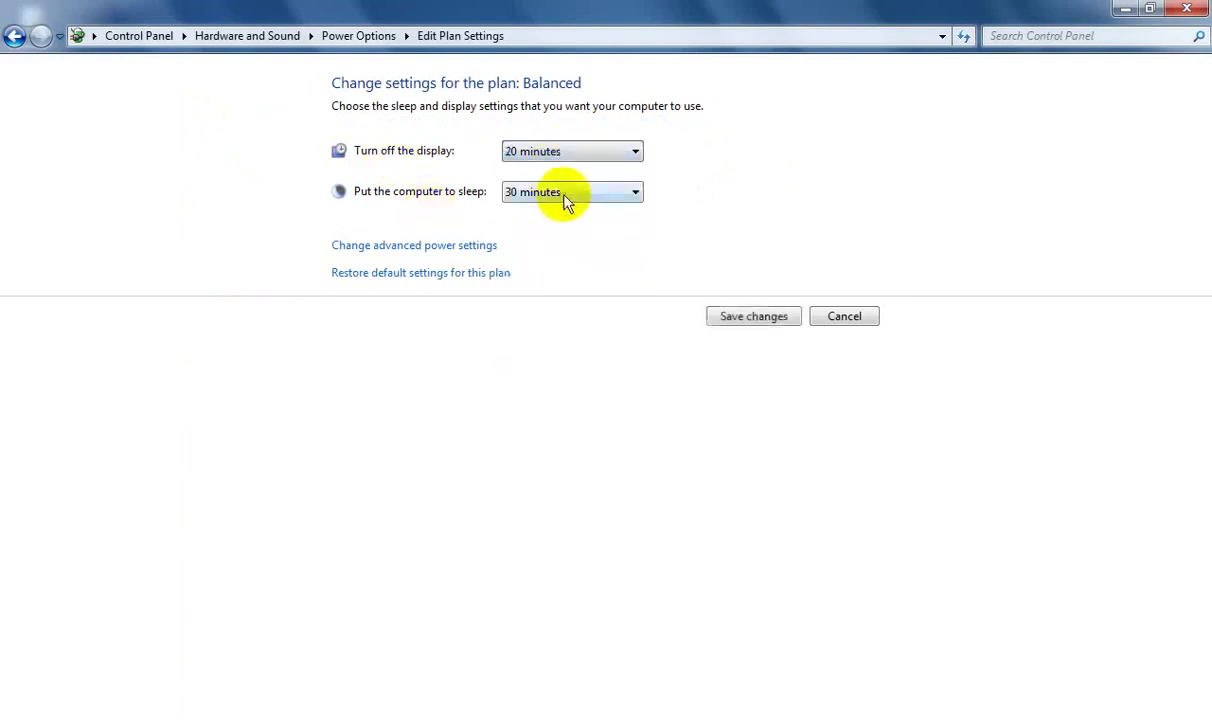
left_click(566, 193)
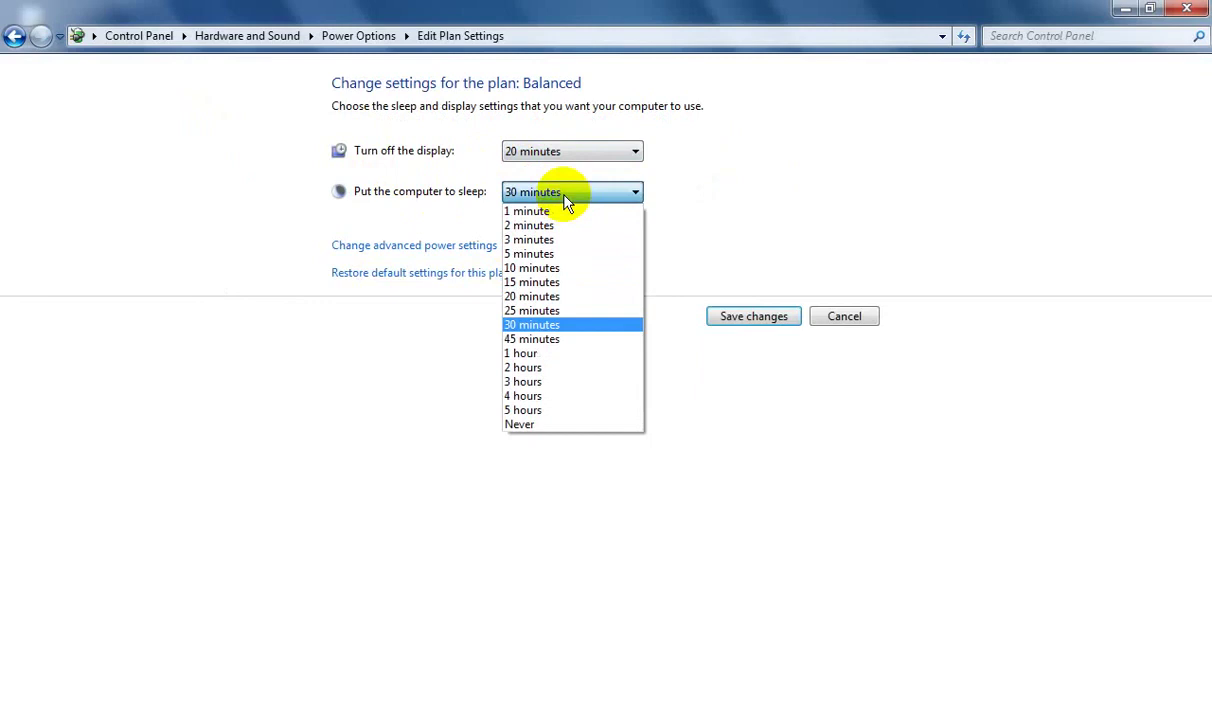
left_click(562, 390)
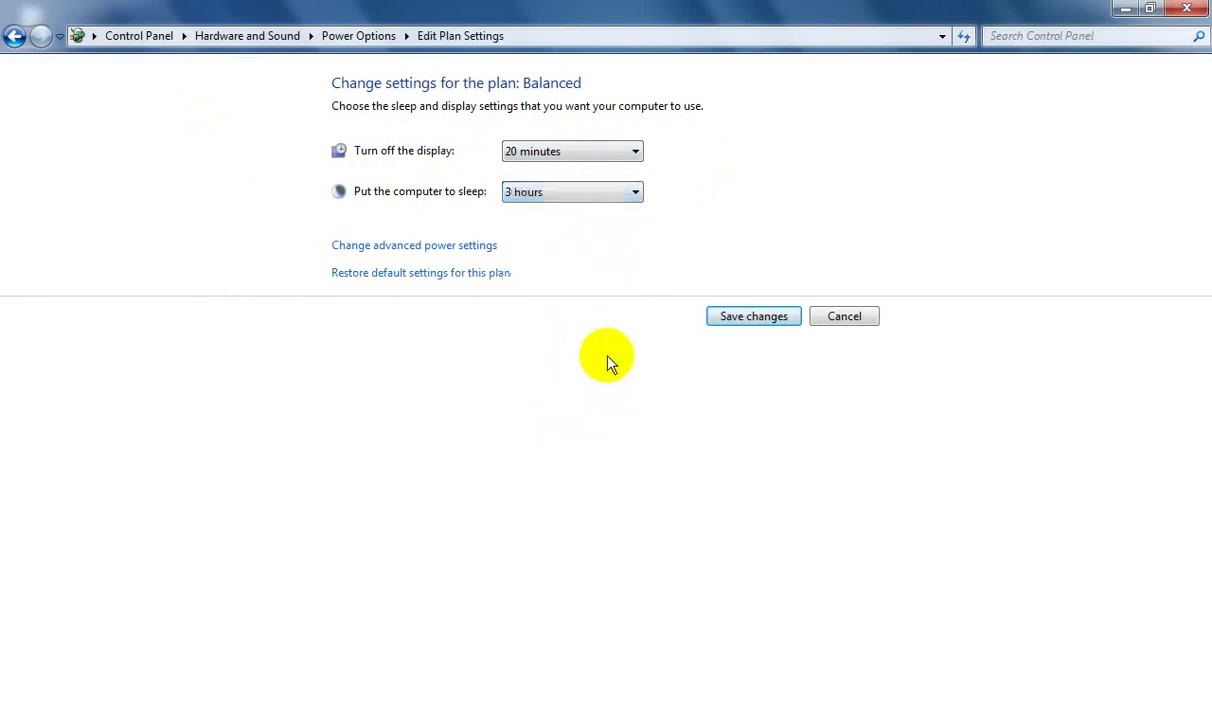
left_click(604, 194)
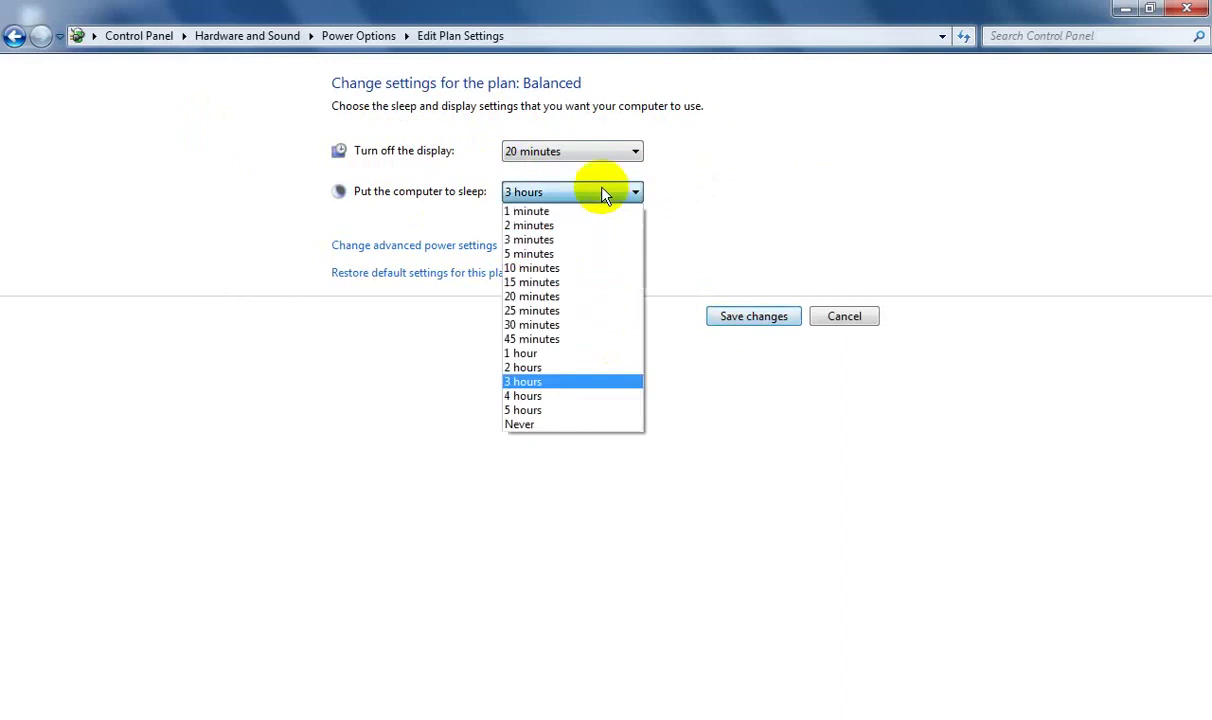
left_click(574, 398)
left_click(725, 318)
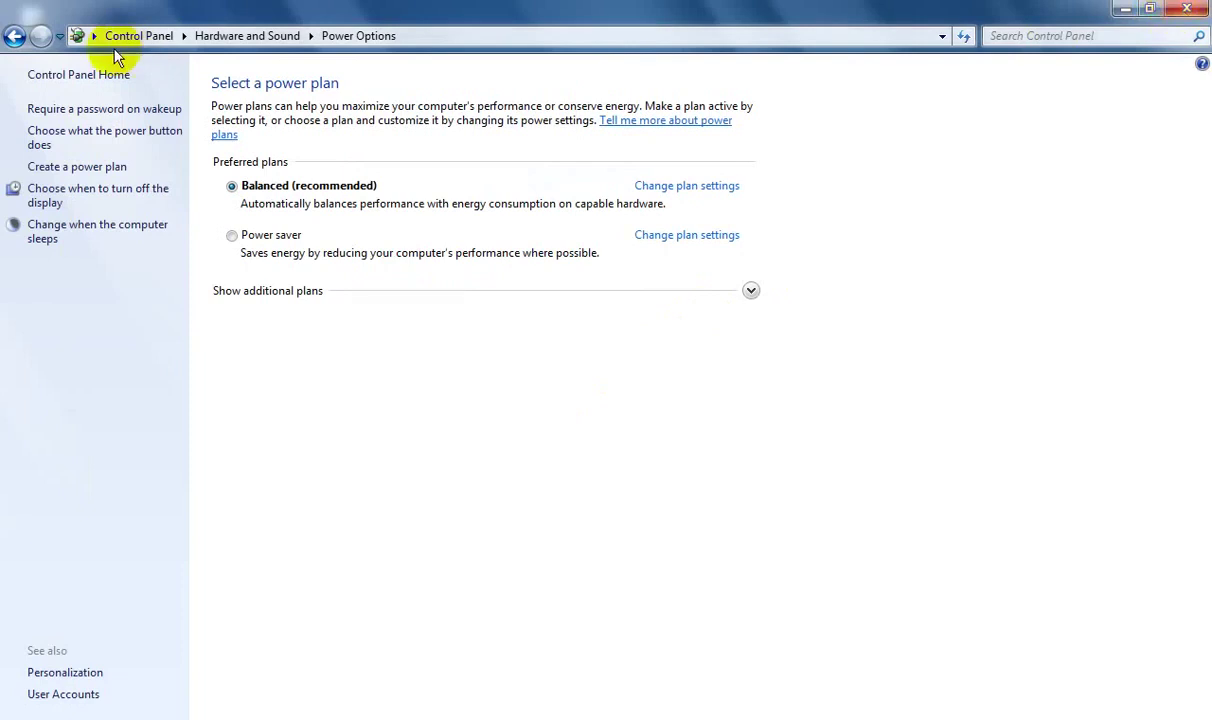
Leave the power options, accept the screen saver settings with no screen saver, and close Personalization
left_click(16, 37)
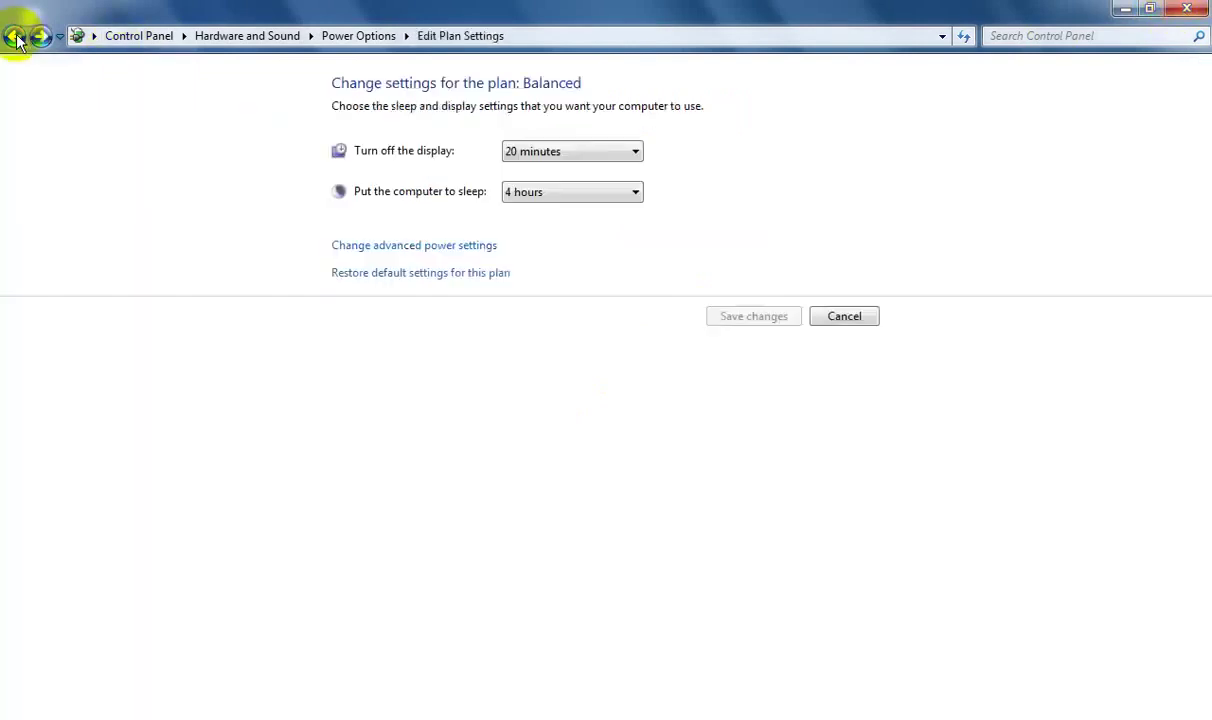
left_click(16, 37)
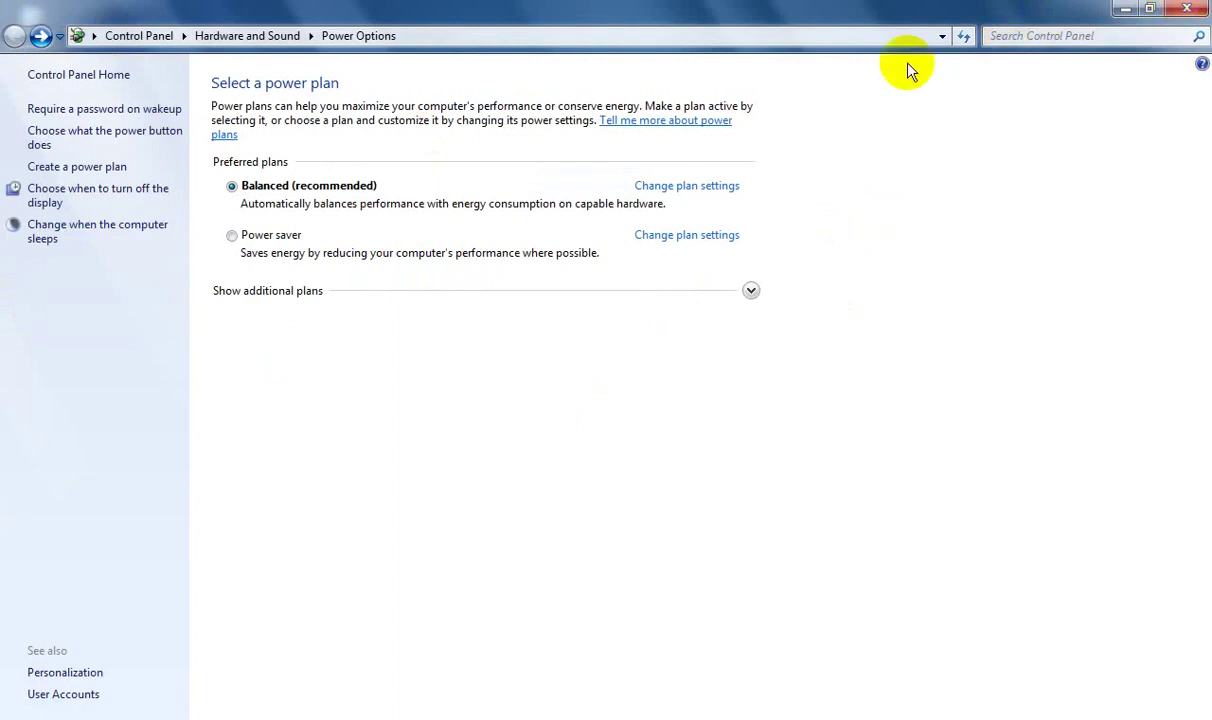
left_click(95, 680)
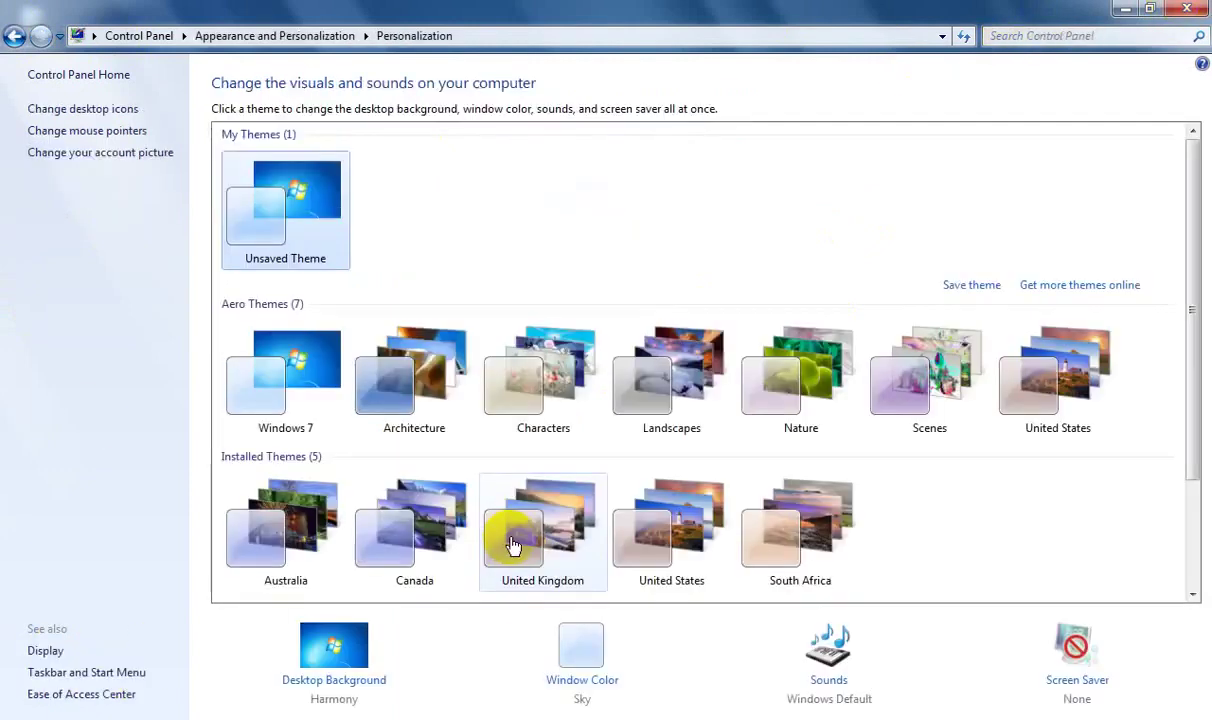
scroll(650, 480, "down", 2)
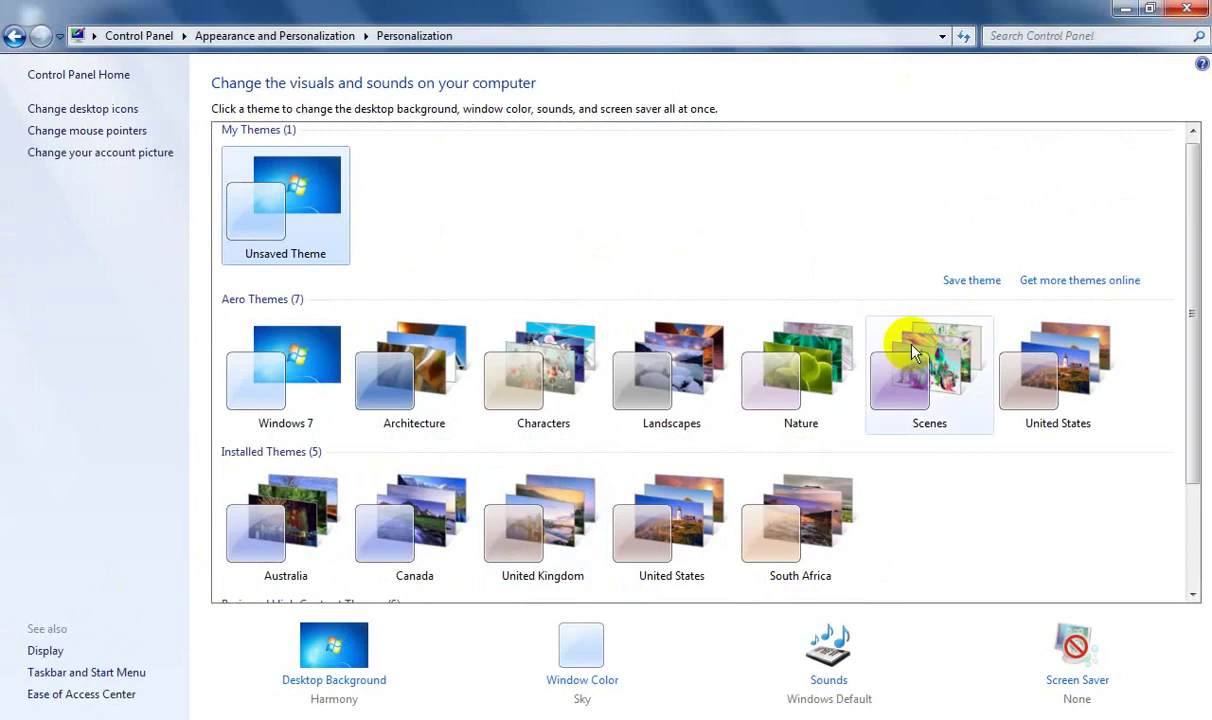
scroll(879, 495, "down", 3)
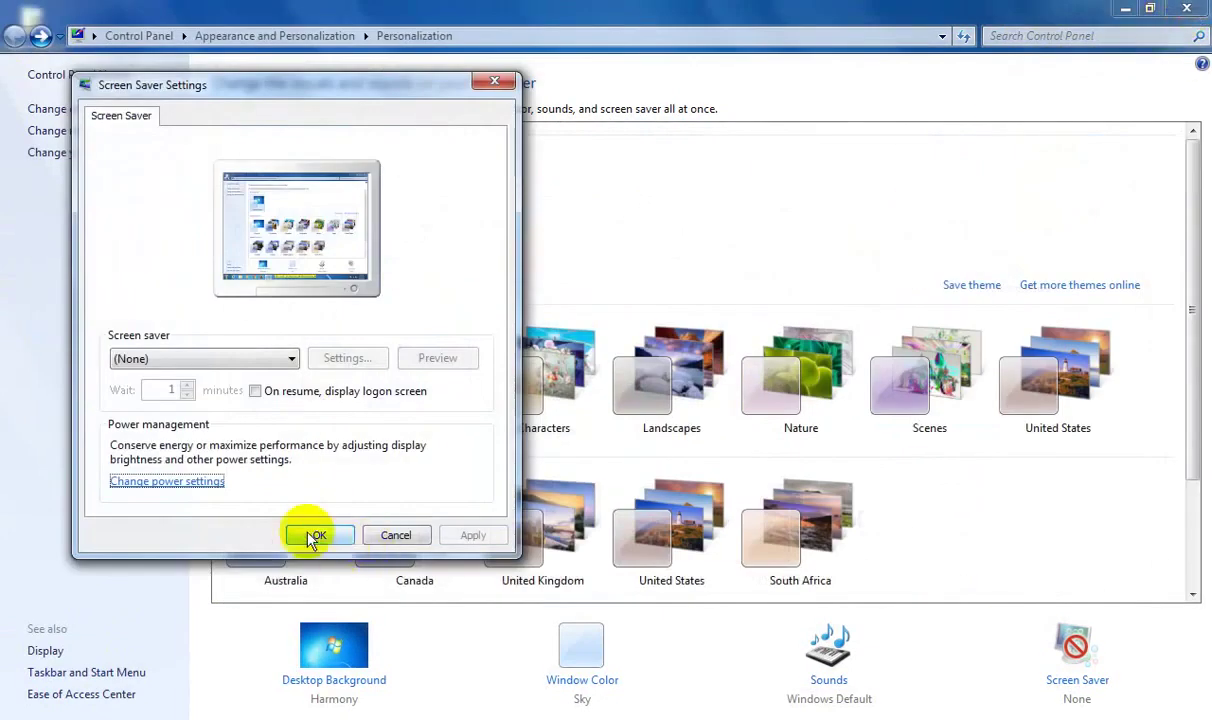
left_click(308, 533)
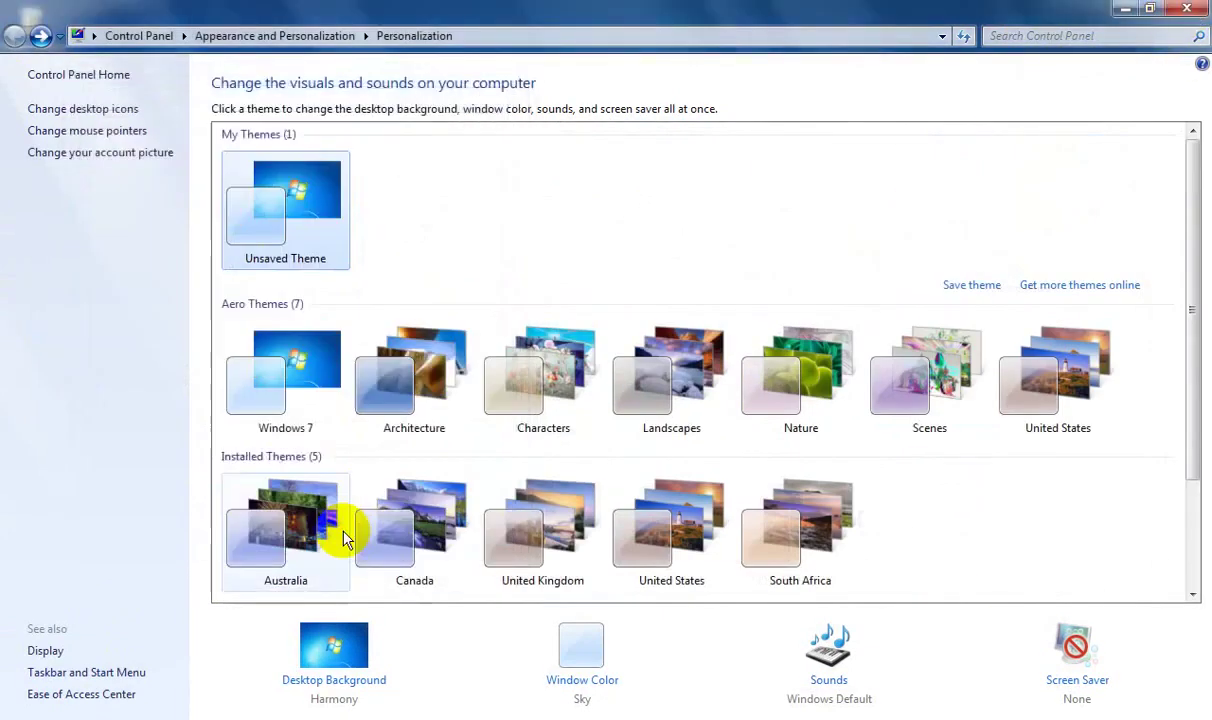
left_click(1184, 9)
Refresh the desktop three times
right_click(327, 233)
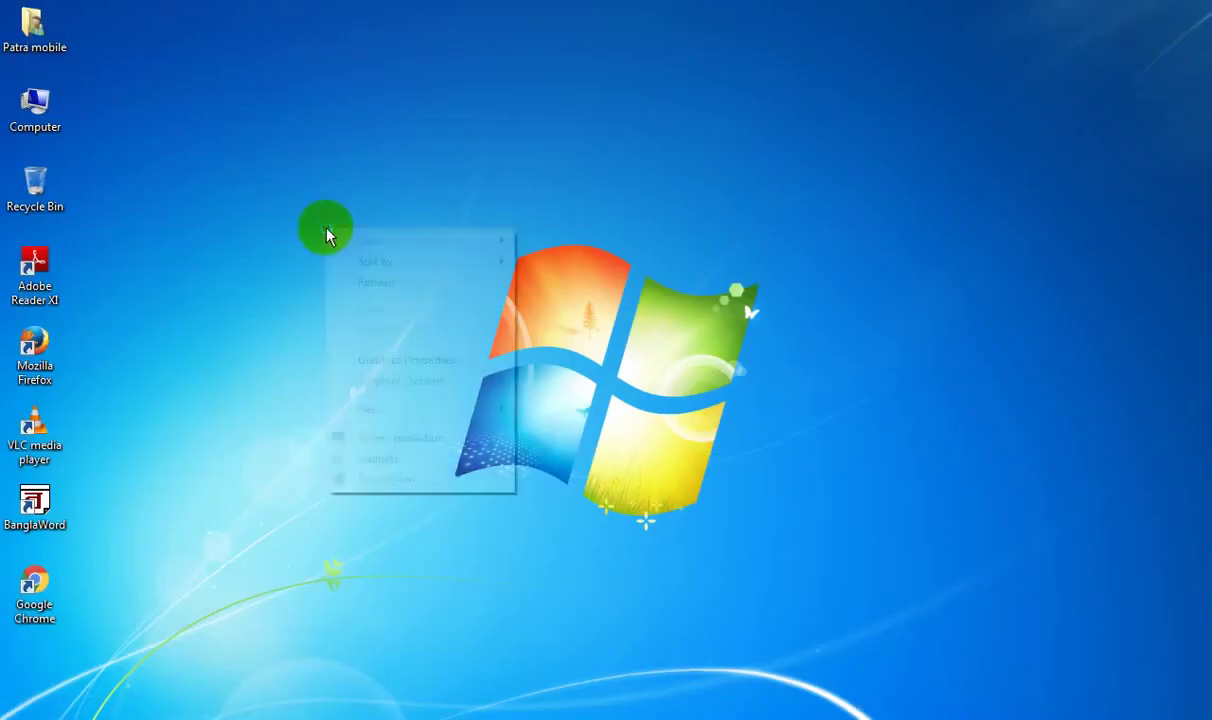
left_click(373, 283)
right_click(344, 141)
left_click(421, 194)
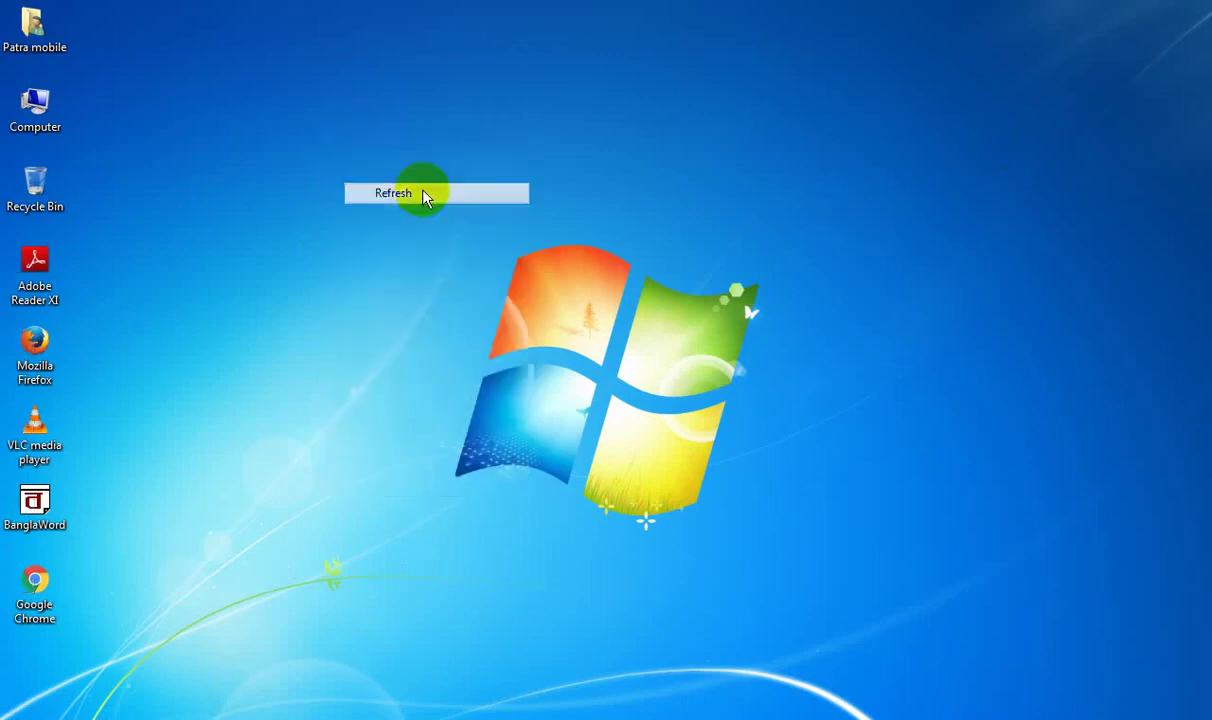
right_click(372, 118)
left_click(426, 174)
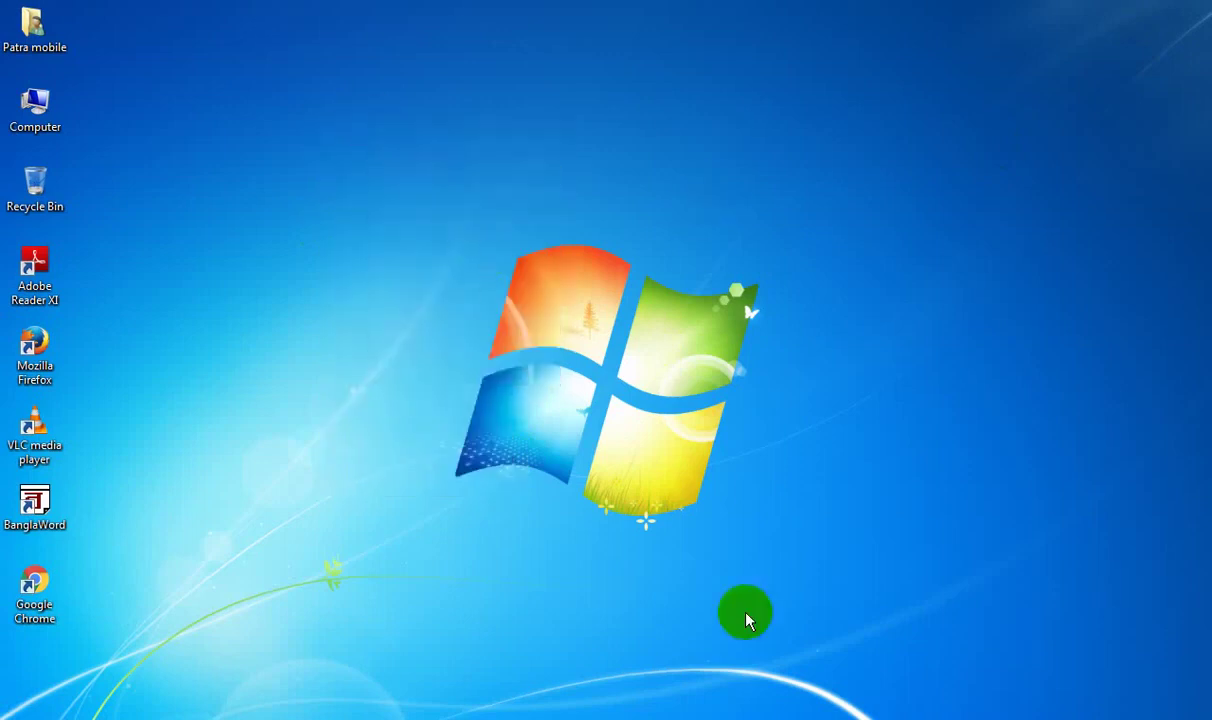